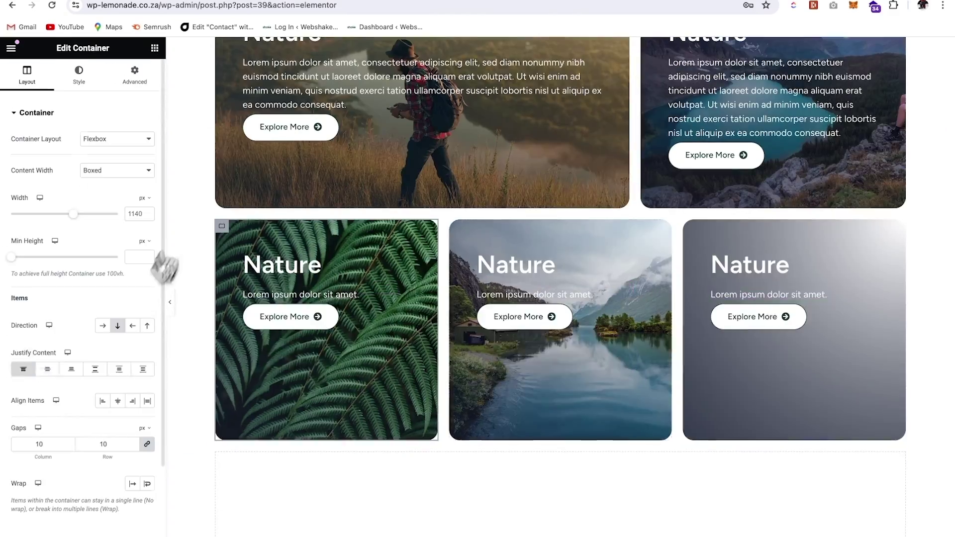
{"action": "scroll", "coordinate": [456, 356], "scroll_direction": "down", "scroll_amount": 5}
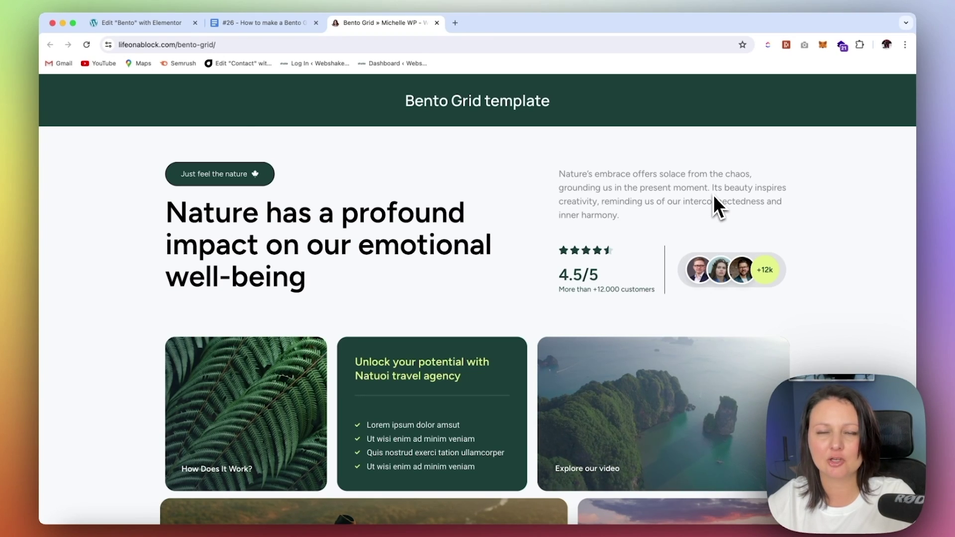
{"action": "scroll", "coordinate": [714, 195], "scroll_direction": "down", "scroll_amount": 5}
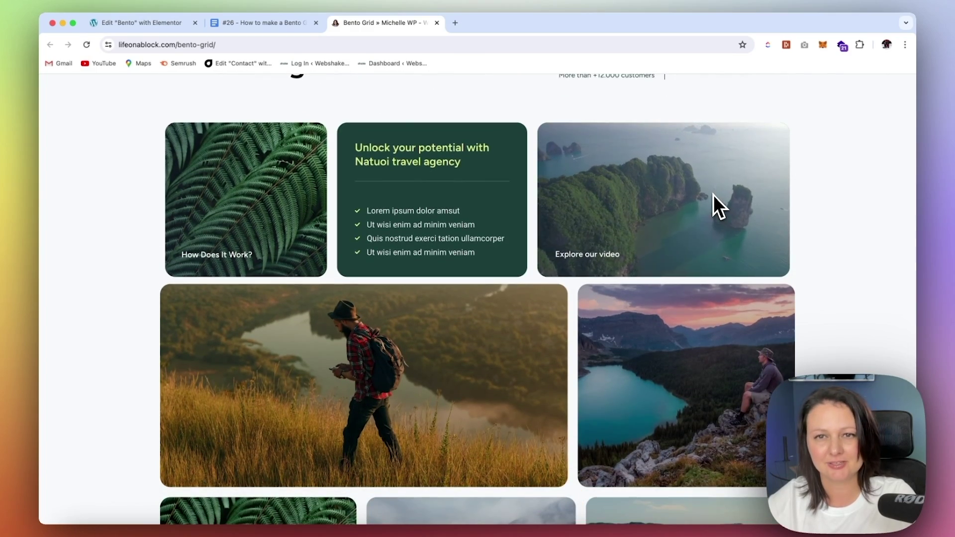
{"action": "scroll", "coordinate": [713, 195], "scroll_direction": "down", "scroll_amount": 3}
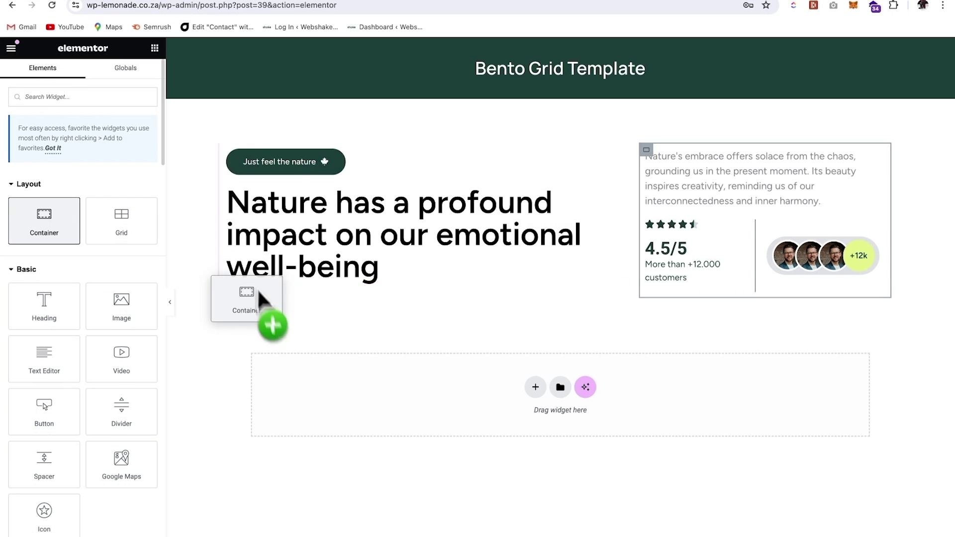
- Add a container below the heading section, 1250 px wide with horizontal row direction and a 45 px top margin
{"action": "left_click_drag", "start_coordinate": [258, 288], "coordinate": [597, 307]}
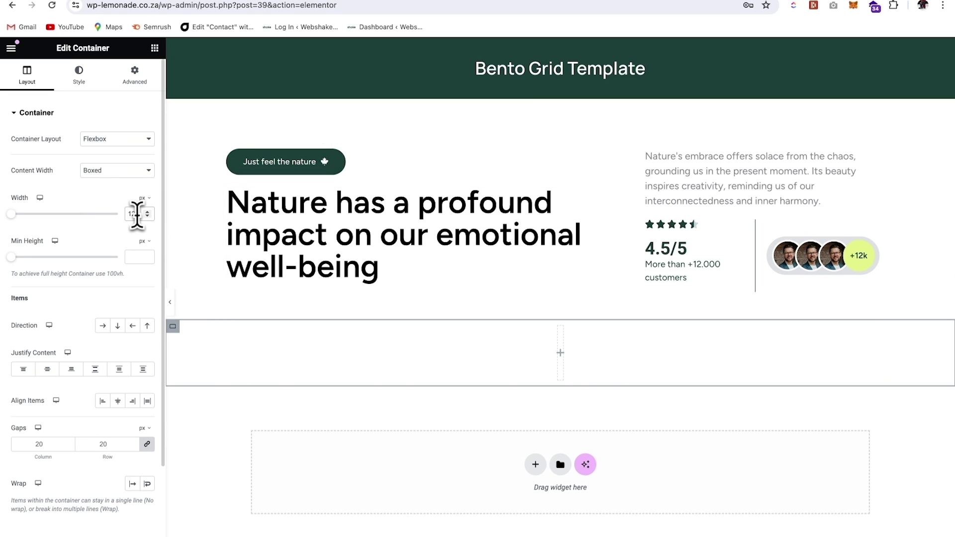
{"action": "left_click", "coordinate": [102, 326]}
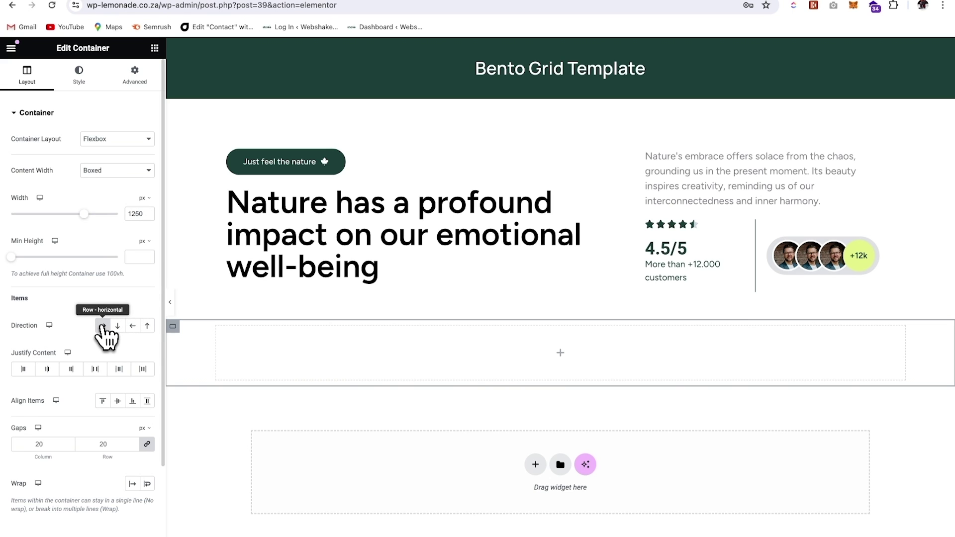
{"action": "left_click", "coordinate": [133, 79]}
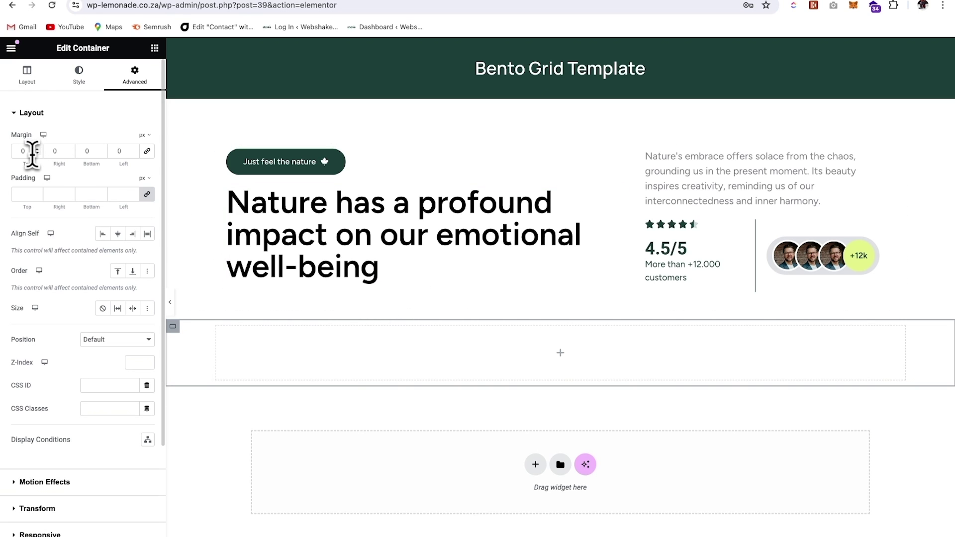
{"action": "type", "text": "45"}
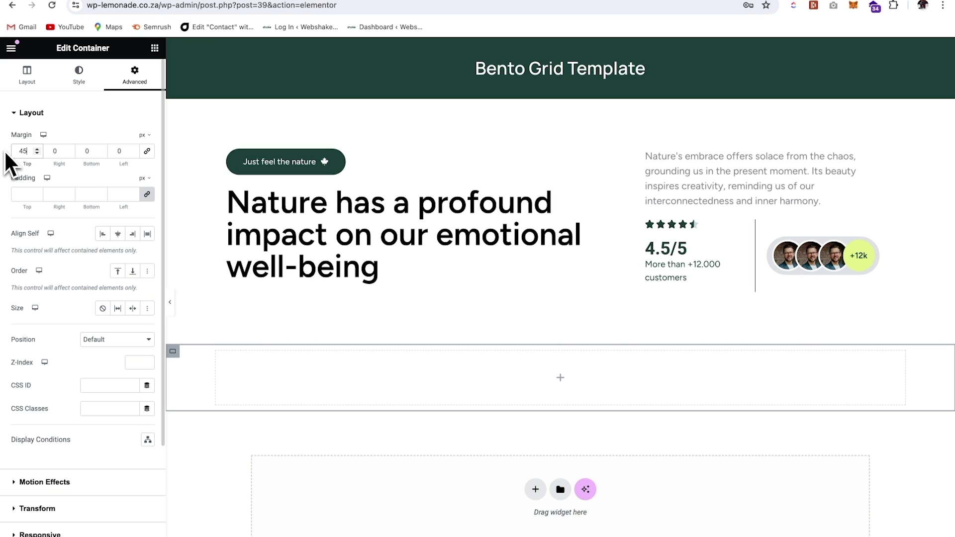
- Nest a container inside the new row with full-width content, vertical column direction and 10 px gaps
{"action": "left_click", "coordinate": [154, 48]}
{"action": "left_click_drag", "start_coordinate": [69, 239], "coordinate": [279, 404]}
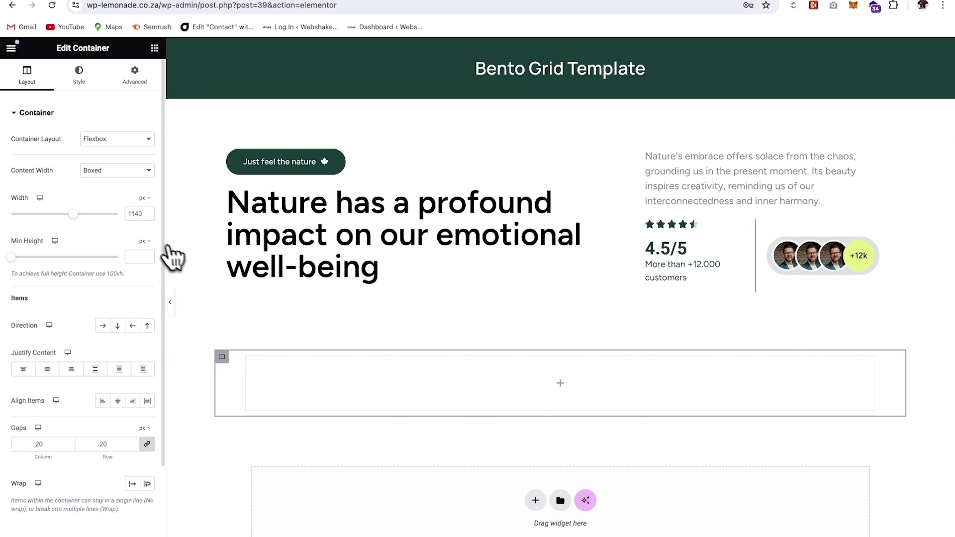
{"action": "left_click", "coordinate": [96, 172]}
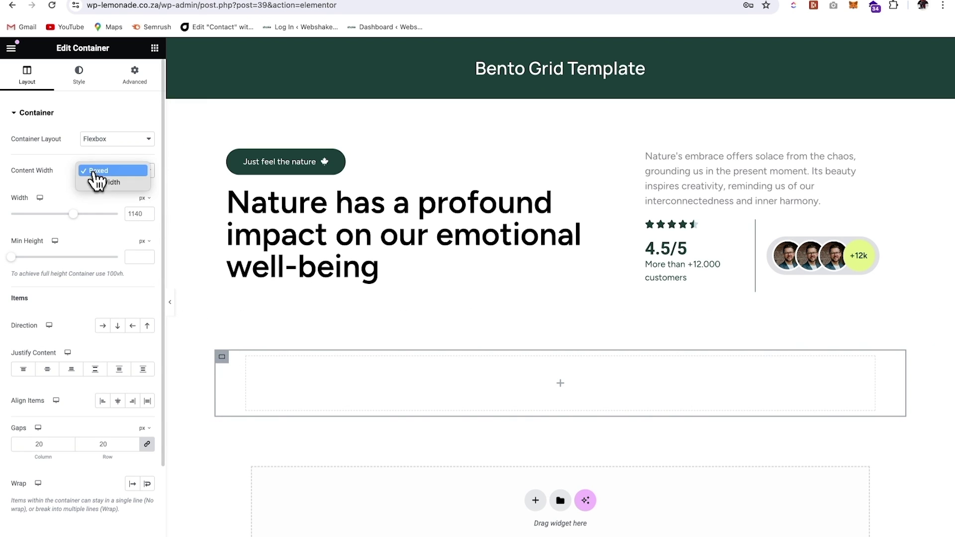
{"action": "left_click", "coordinate": [115, 182]}
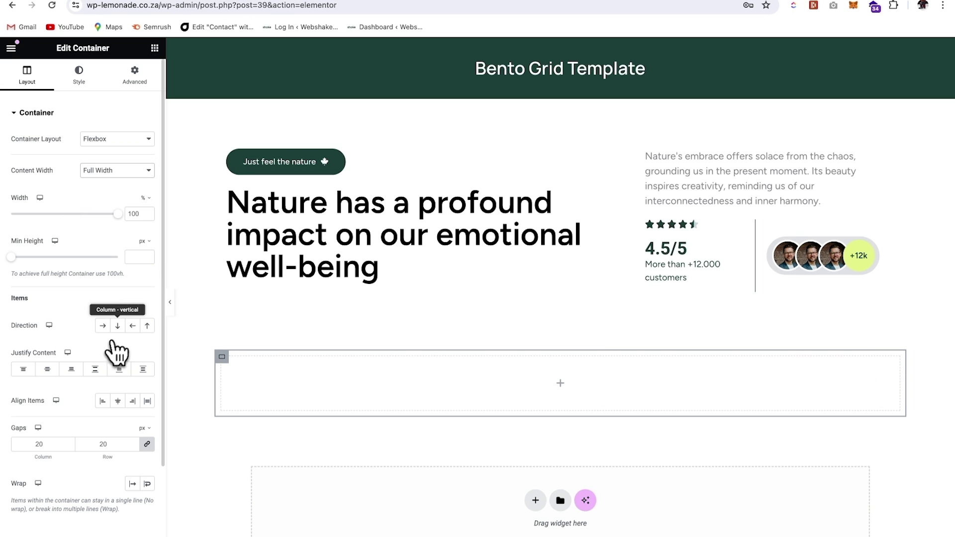
{"action": "left_click", "coordinate": [117, 327]}
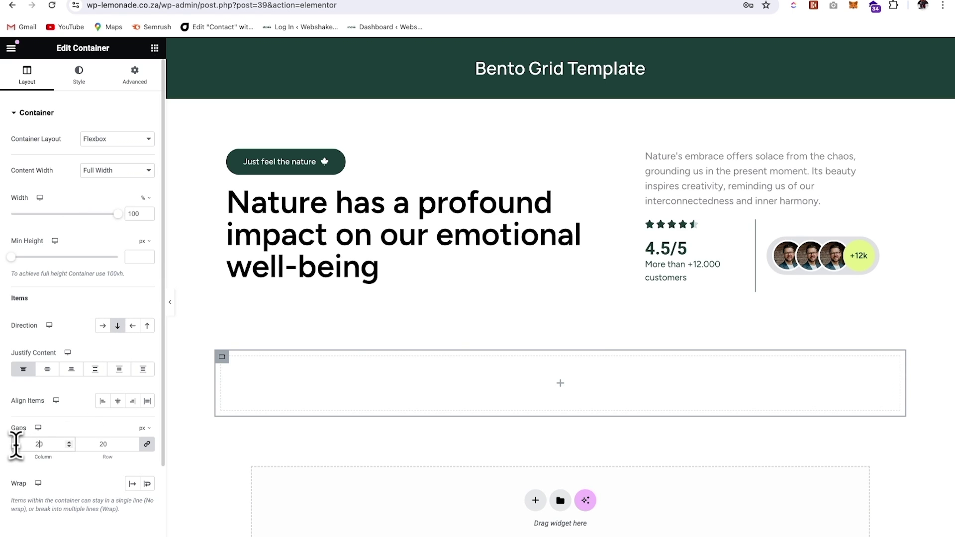
- Duplicate the inner container to make a row of three equal columns
{"action": "right_click", "coordinate": [226, 360]}
{"action": "left_click", "coordinate": [251, 300]}
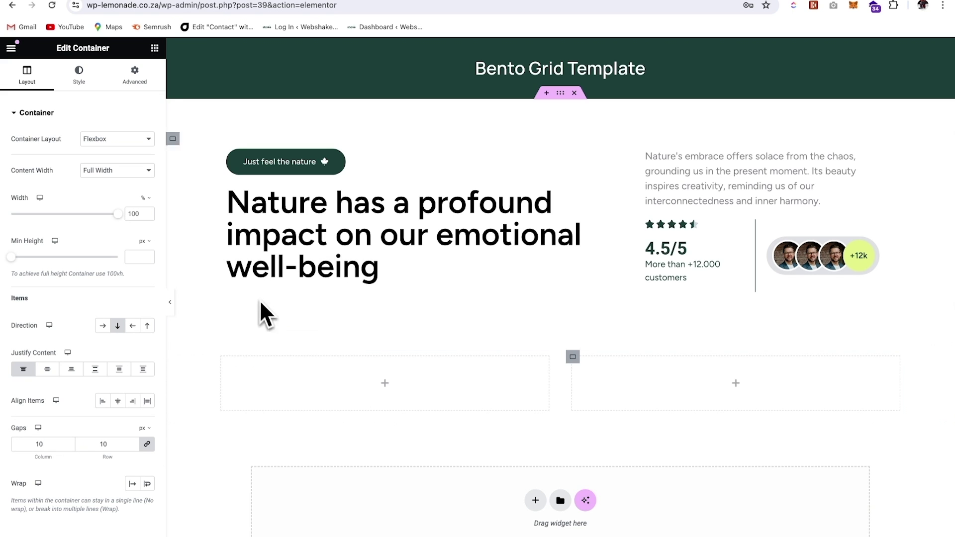
{"action": "right_click", "coordinate": [573, 362]}
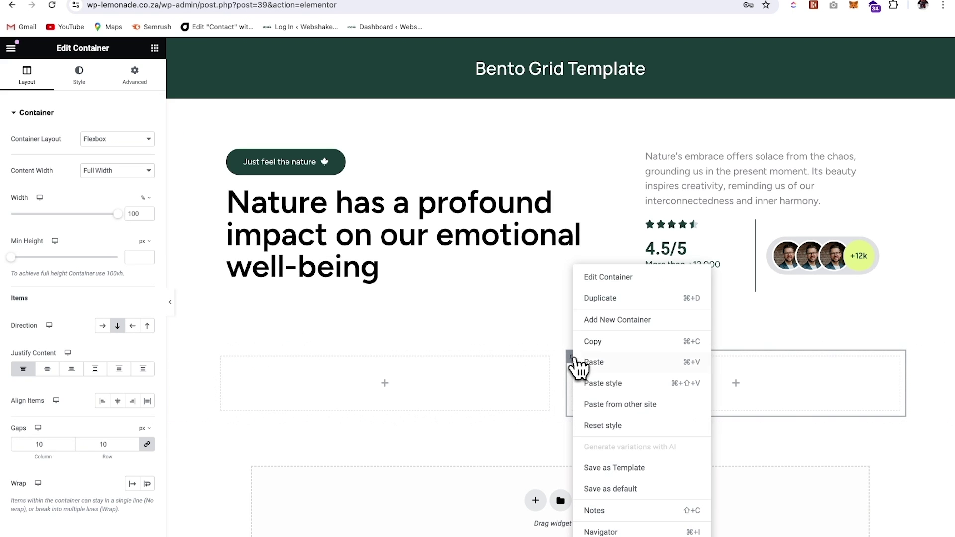
{"action": "left_click", "coordinate": [624, 321]}
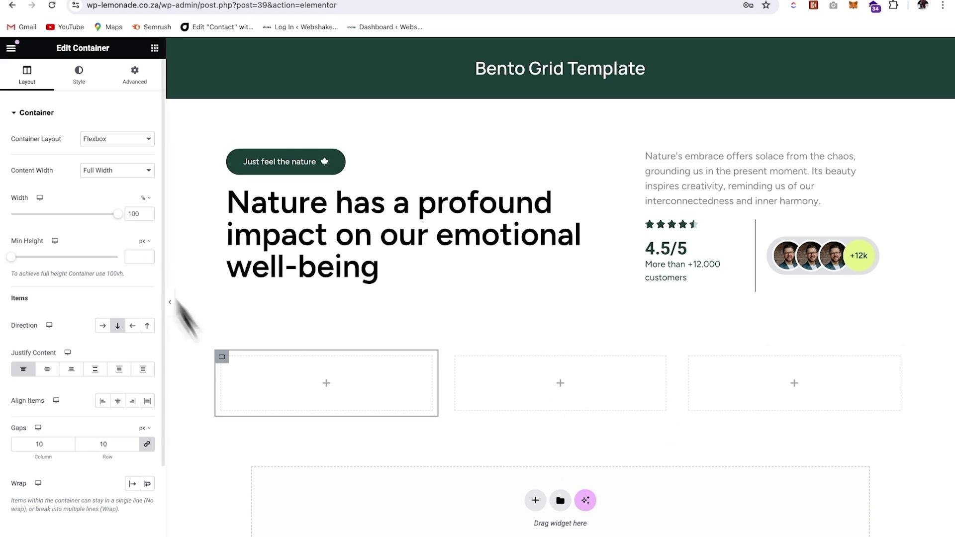
- Give the first column a classic background using the dark fern leaves image from the media library
{"action": "left_click", "coordinate": [80, 79]}
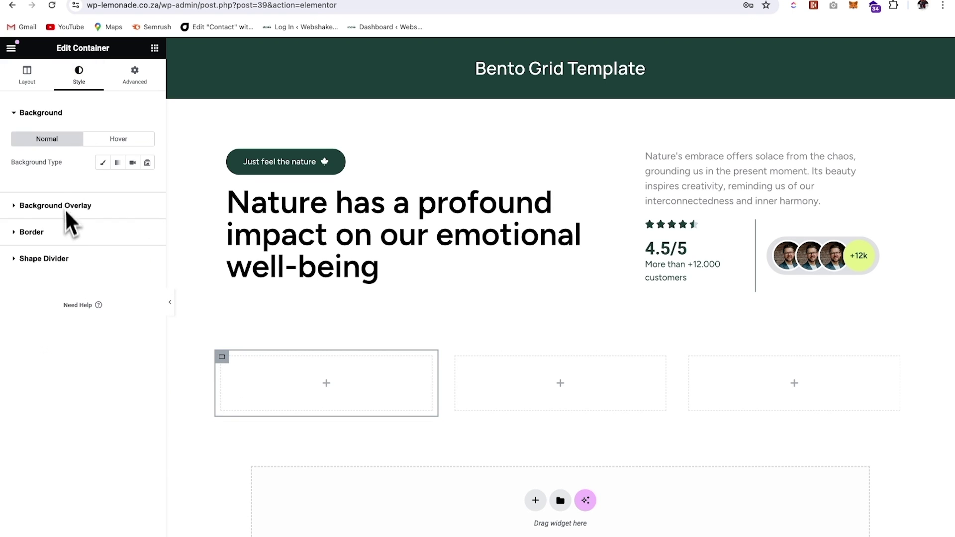
{"action": "left_click", "coordinate": [103, 162]}
{"action": "left_click", "coordinate": [82, 274]}
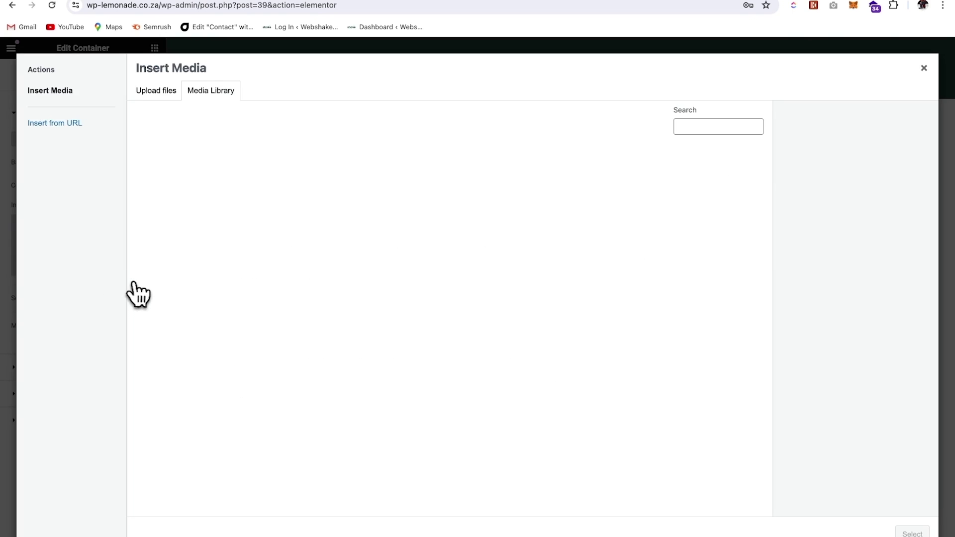
{"action": "left_click", "coordinate": [481, 195]}
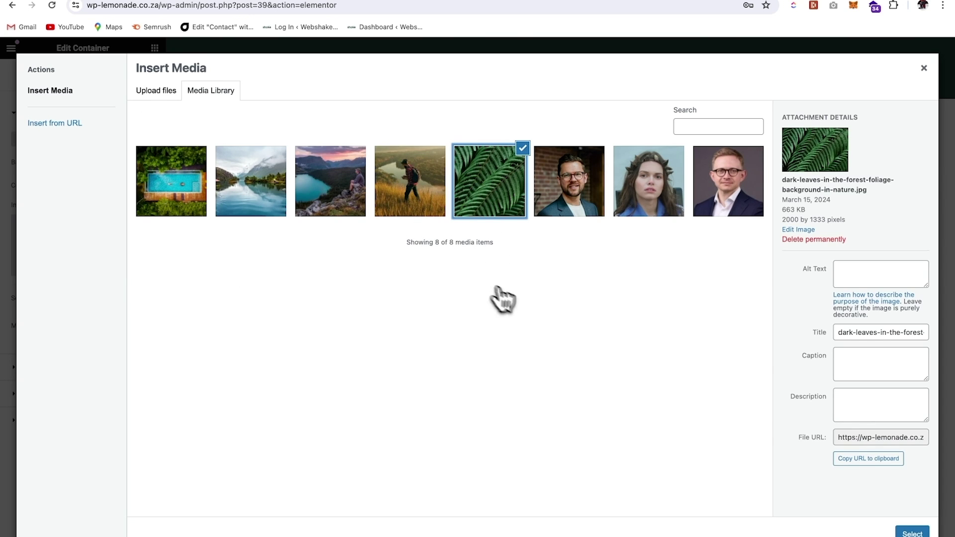
{"action": "left_click", "coordinate": [912, 532]}
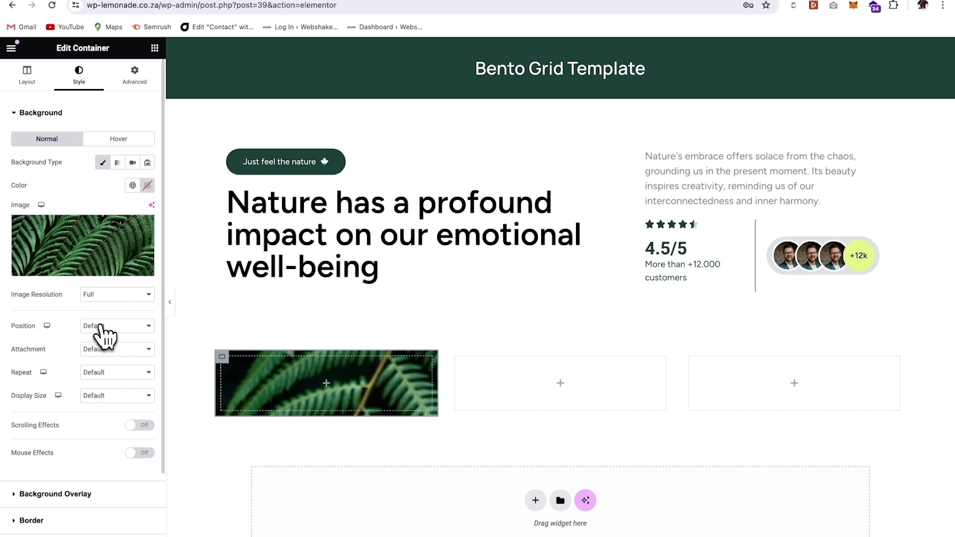
- Set the fern background's position to Custom with an X position of 70%
{"action": "left_click", "coordinate": [105, 328]}
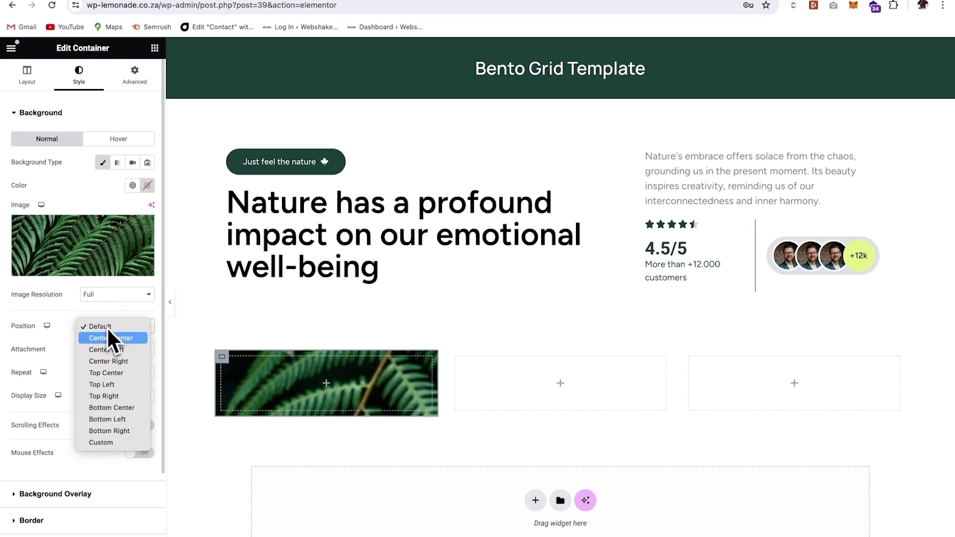
{"action": "left_click", "coordinate": [102, 442]}
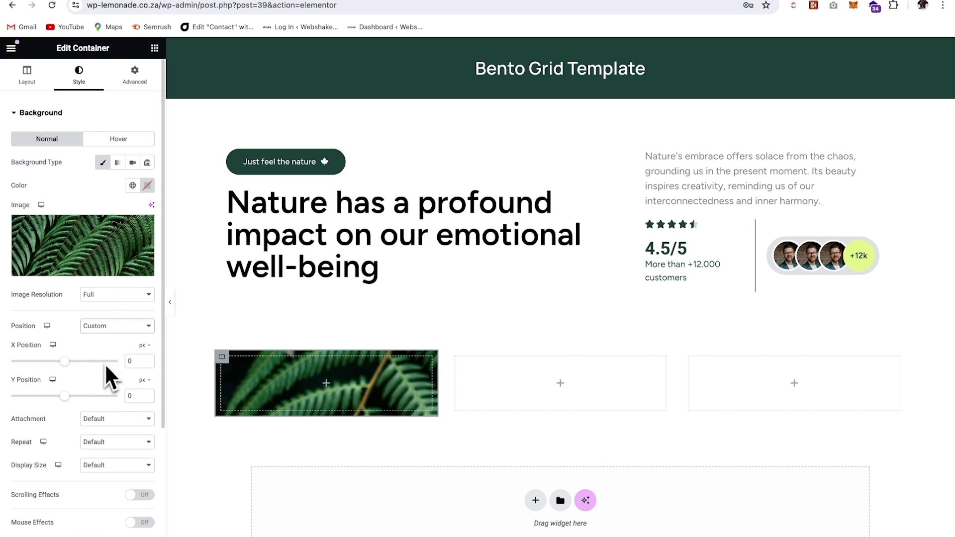
{"action": "left_click", "coordinate": [133, 362]}
{"action": "type", "text": "70"}
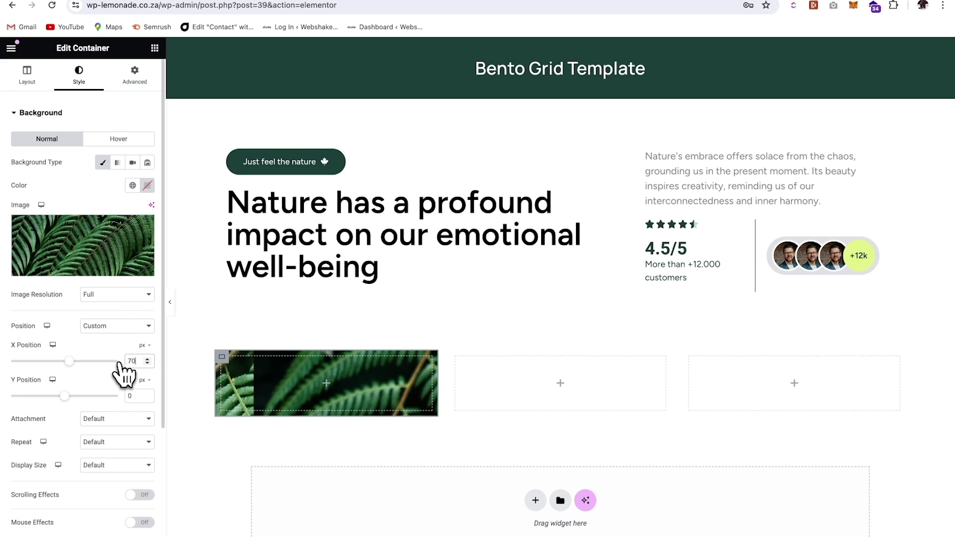
{"action": "left_click", "coordinate": [142, 345]}
{"action": "left_click", "coordinate": [142, 361]}
- Set the fern background to No-repeat with a Cover display size
{"action": "left_click", "coordinate": [113, 442]}
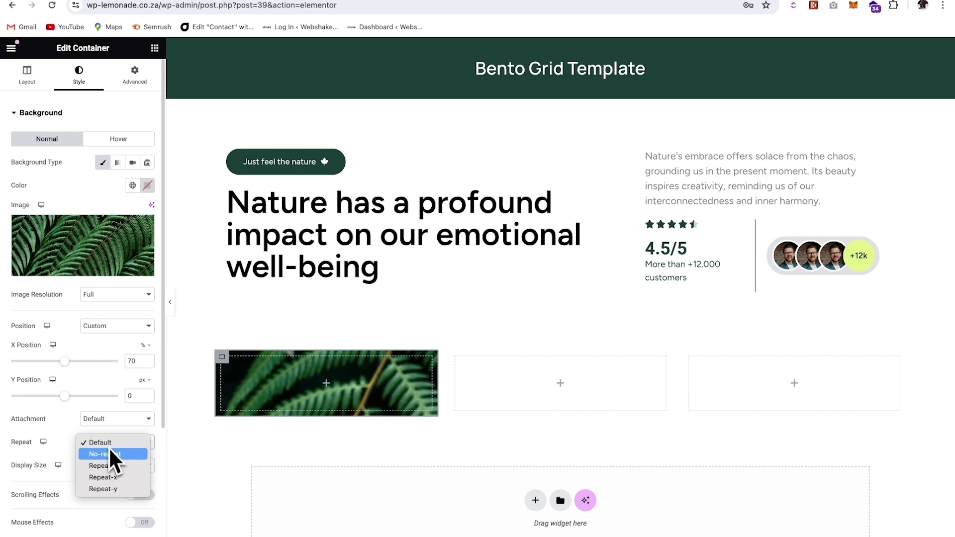
{"action": "left_click", "coordinate": [104, 454]}
{"action": "left_click", "coordinate": [115, 465]}
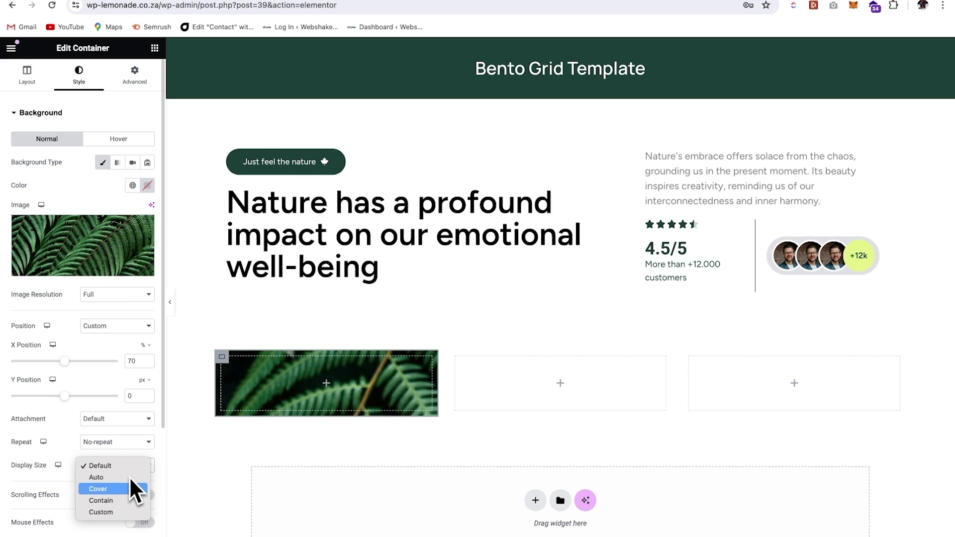
{"action": "left_click", "coordinate": [125, 490]}
- Round all corners of the fern container with a 20 px border radius
{"action": "scroll", "coordinate": [128, 495], "scroll_direction": "down", "scroll_amount": 1}
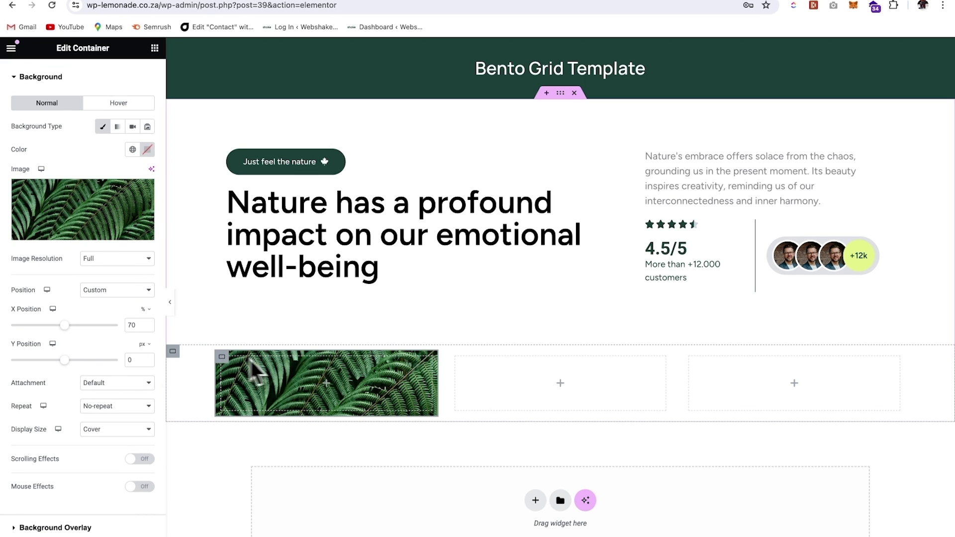
{"action": "scroll", "coordinate": [111, 351], "scroll_direction": "down", "scroll_amount": 3}
{"action": "left_click", "coordinate": [56, 443]}
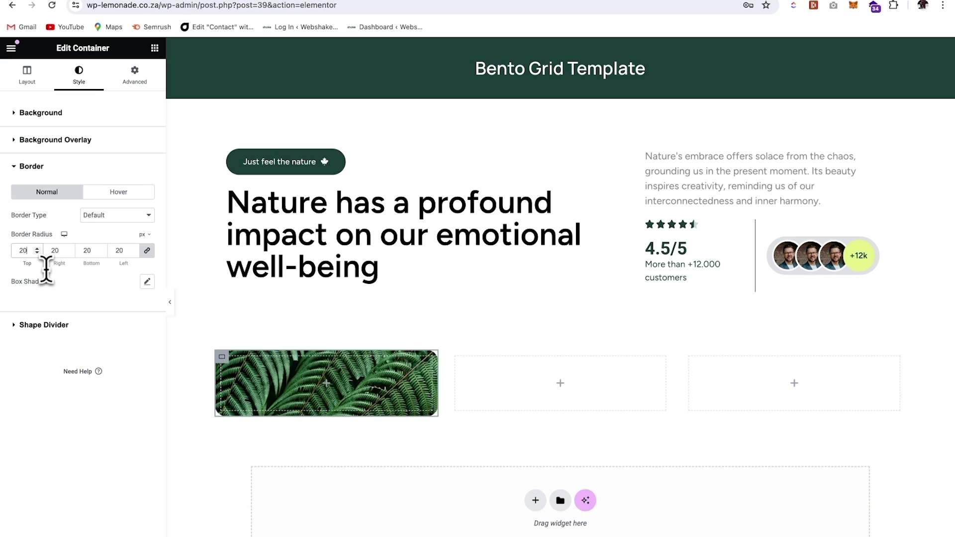
- Add a heading inside the fern container with the title "How Does It Work?"
{"action": "left_click", "coordinate": [155, 47]}
{"action": "mouse_move", "coordinate": [44, 355]}
{"action": "left_mouse_down"}
{"action": "mouse_move", "coordinate": [266, 385]}
{"action": "mouse_move", "coordinate": [288, 405]}
{"action": "mouse_move", "coordinate": [53, 348]}
{"action": "mouse_move", "coordinate": [53, 357]}
{"action": "left_mouse_up"}
{"action": "left_click_drag", "start_coordinate": [44, 306], "coordinate": [317, 414]}
{"action": "left_click_drag", "start_coordinate": [100, 150], "coordinate": [10, 159]}
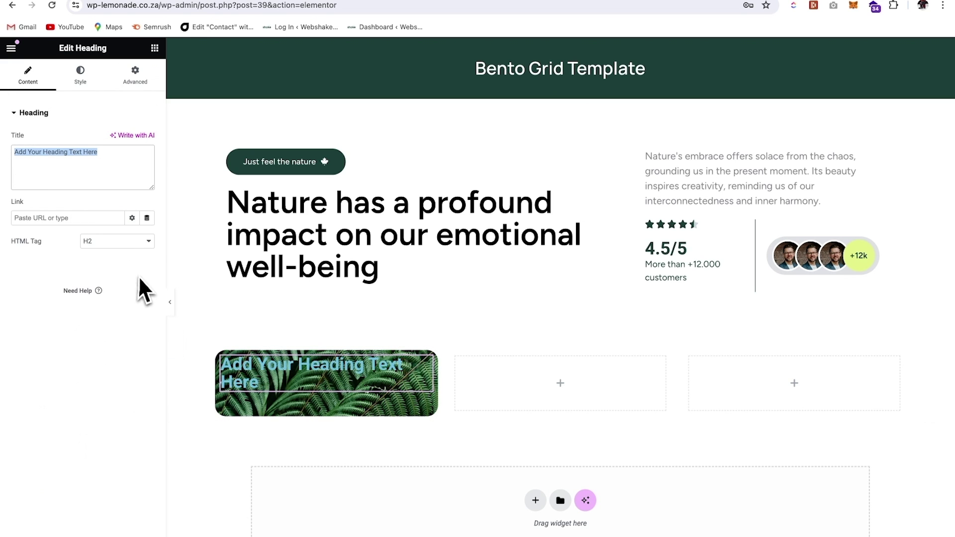
{"action": "type", "text": "How Does It Work?"}
- Style the "How Does It Work?" heading with the global White text color and a font size of 16
{"action": "left_click", "coordinate": [80, 72]}
{"action": "left_click", "coordinate": [132, 162]}
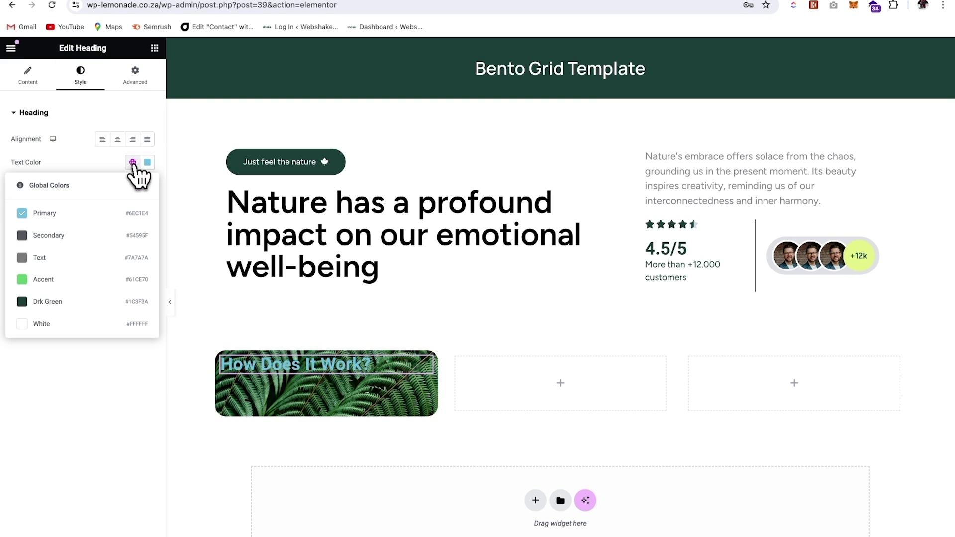
{"action": "left_click", "coordinate": [75, 324]}
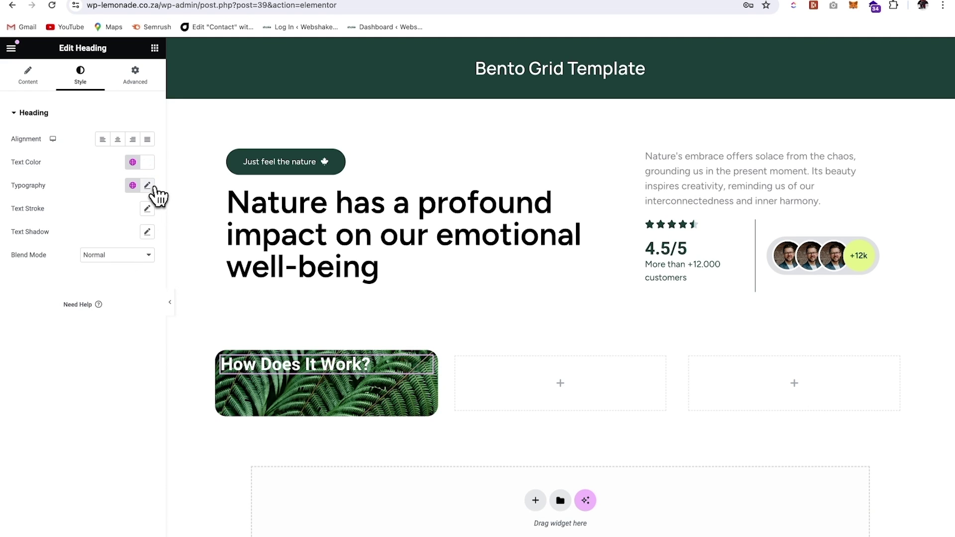
{"action": "left_click", "coordinate": [147, 186]}
{"action": "left_click", "coordinate": [125, 272]}
{"action": "type", "text": "16"}
{"action": "left_click", "coordinate": [425, 371]}
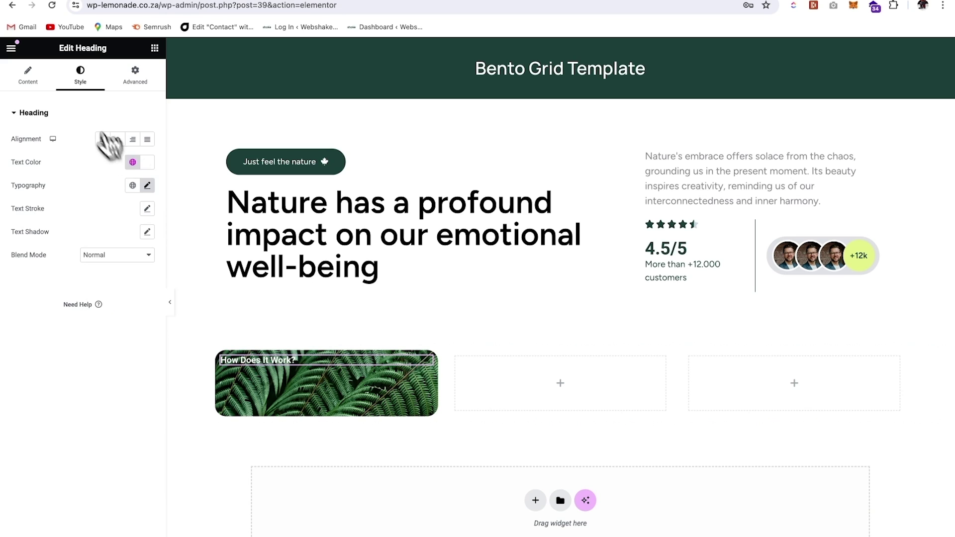
- Set the heading's width to Custom with a value of 140
{"action": "left_click", "coordinate": [136, 77]}
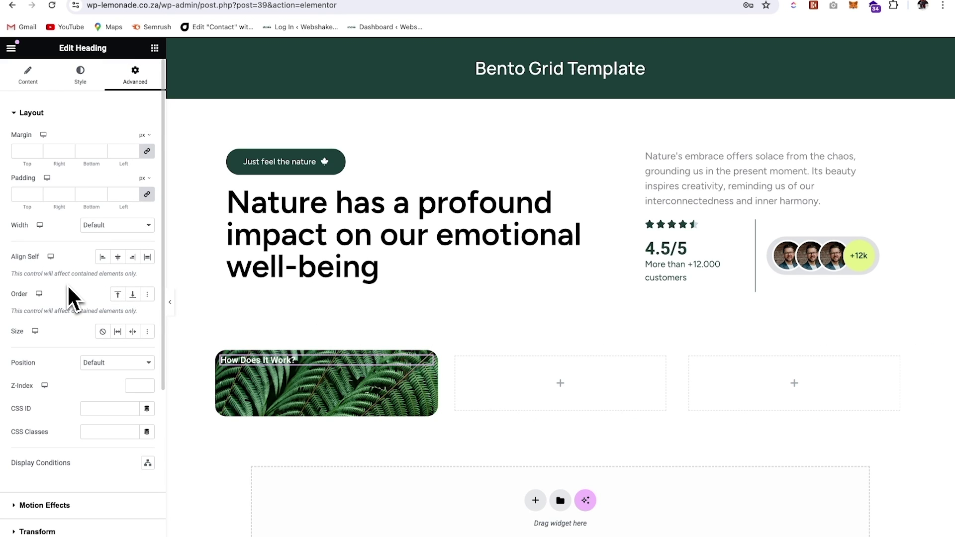
{"action": "left_click", "coordinate": [109, 226]}
{"action": "left_click", "coordinate": [106, 262]}
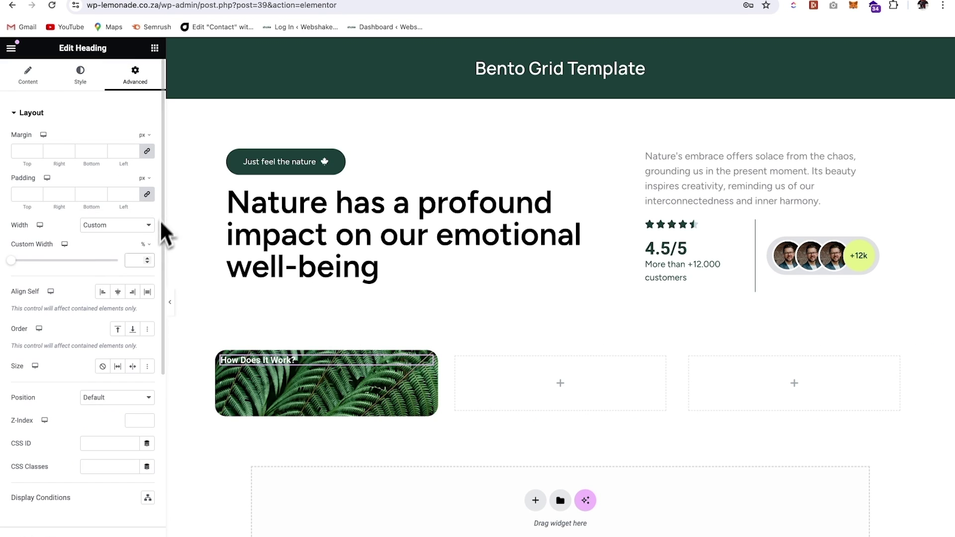
{"action": "left_click", "coordinate": [149, 244]}
{"action": "left_click", "coordinate": [144, 244]}
{"action": "left_click", "coordinate": [134, 260]}
{"action": "type", "text": "140"}
- Set the fern container's padding to 250 px top, 36 px right, 34 px bottom and 32 px left
{"action": "left_click", "coordinate": [224, 361]}
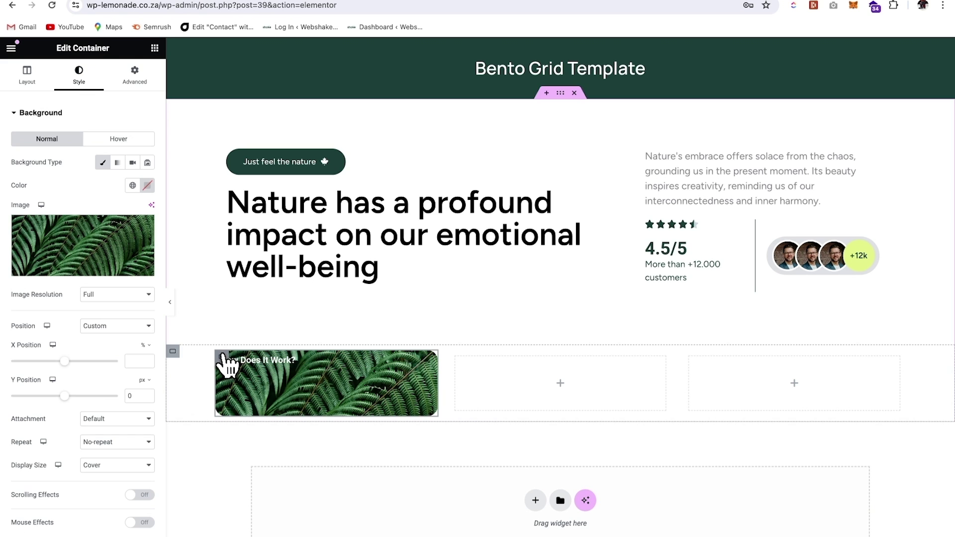
{"action": "left_click", "coordinate": [137, 82]}
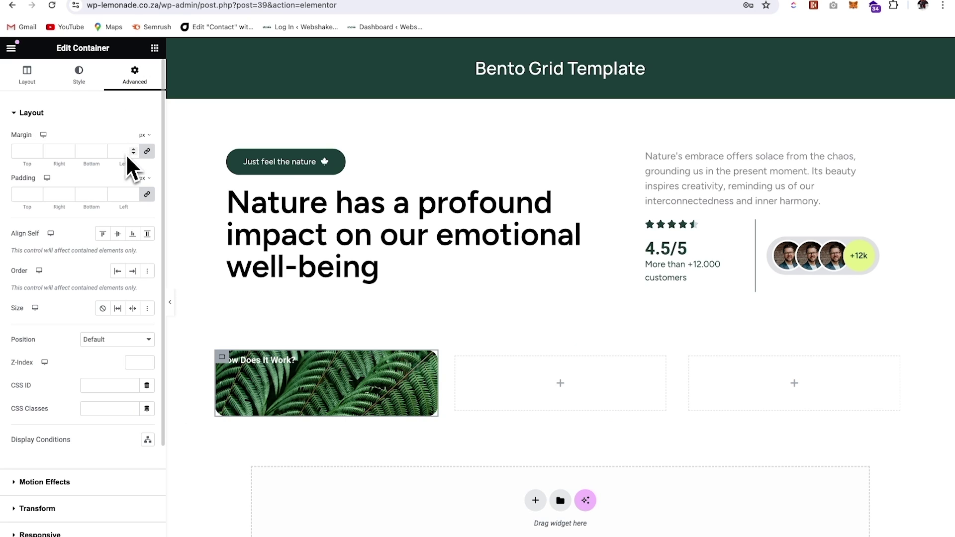
{"action": "left_click", "coordinate": [70, 194]}
{"action": "type", "text": "0"}
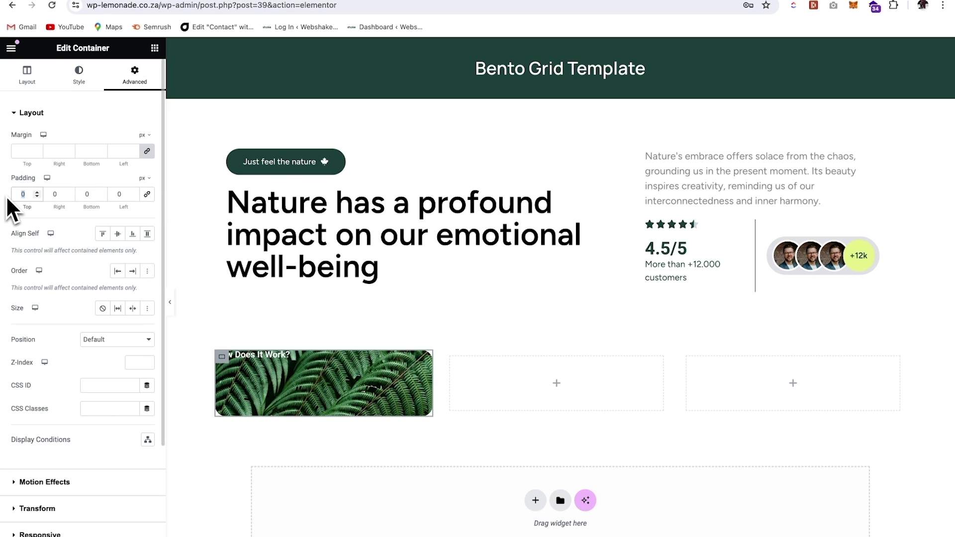
{"action": "type", "text": "25"}
{"action": "key", "text": "Tab"}
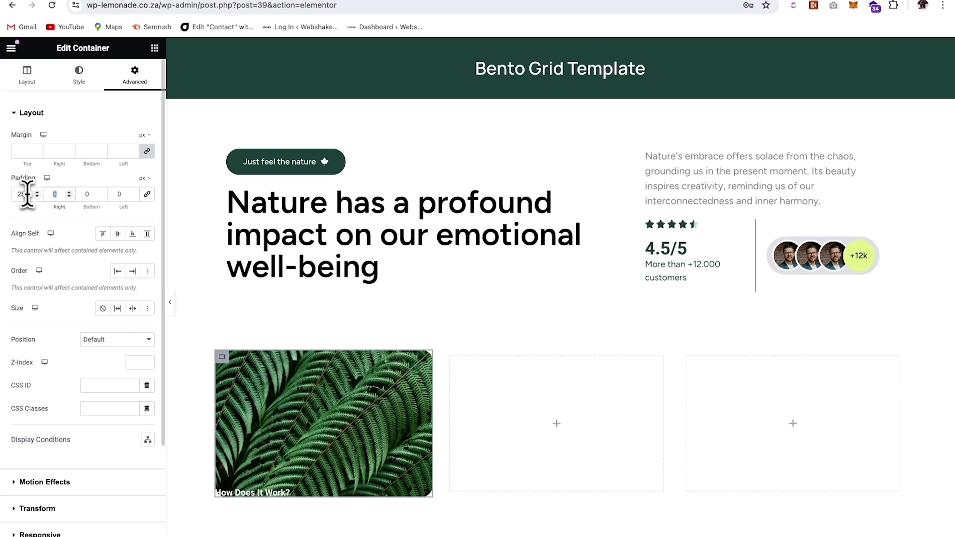
{"action": "type", "text": "36"}
{"action": "key", "text": "Tab"}
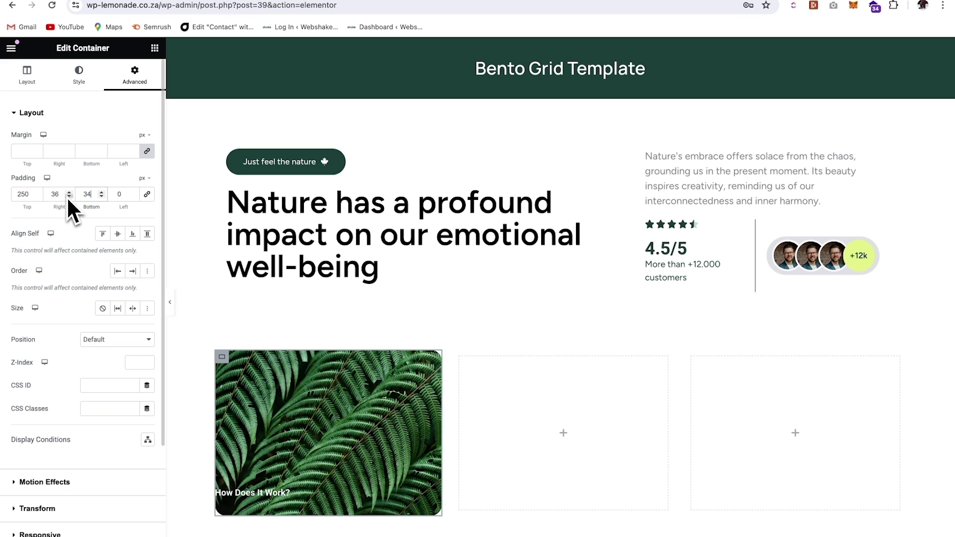
{"action": "key", "text": "Tab"}
{"action": "type", "text": "32"}
- Add a background overlay of the gradient type to the fern container
{"action": "scroll", "coordinate": [374, 332], "scroll_direction": "down", "scroll_amount": 3}
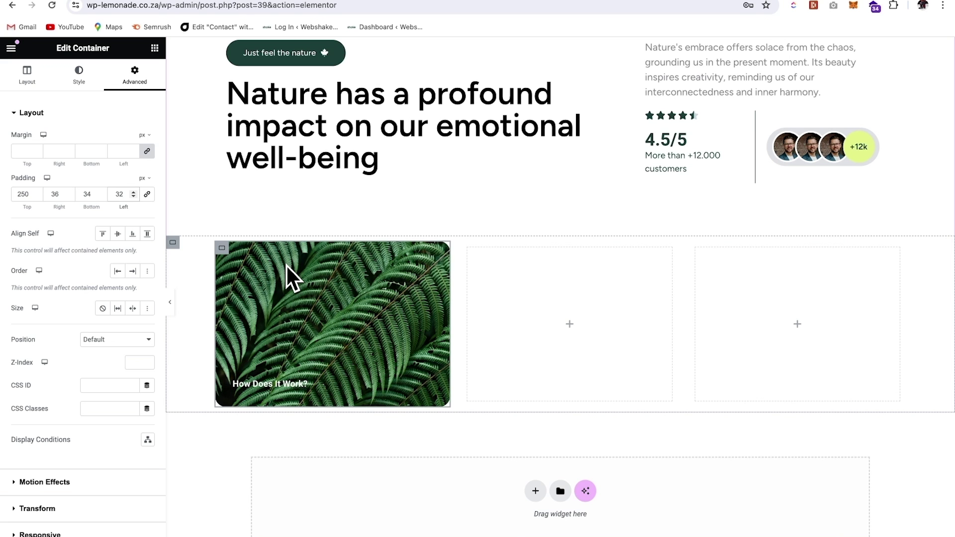
{"action": "left_click", "coordinate": [84, 75]}
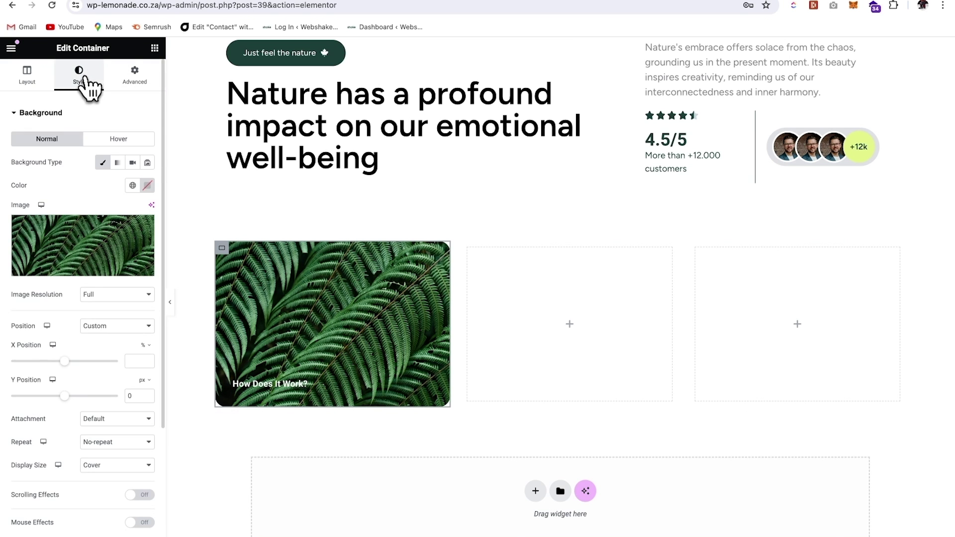
{"action": "scroll", "coordinate": [70, 230], "scroll_direction": "down", "scroll_amount": 2}
{"action": "scroll", "coordinate": [80, 233], "scroll_direction": "down", "scroll_amount": 1}
{"action": "left_click", "coordinate": [82, 428]}
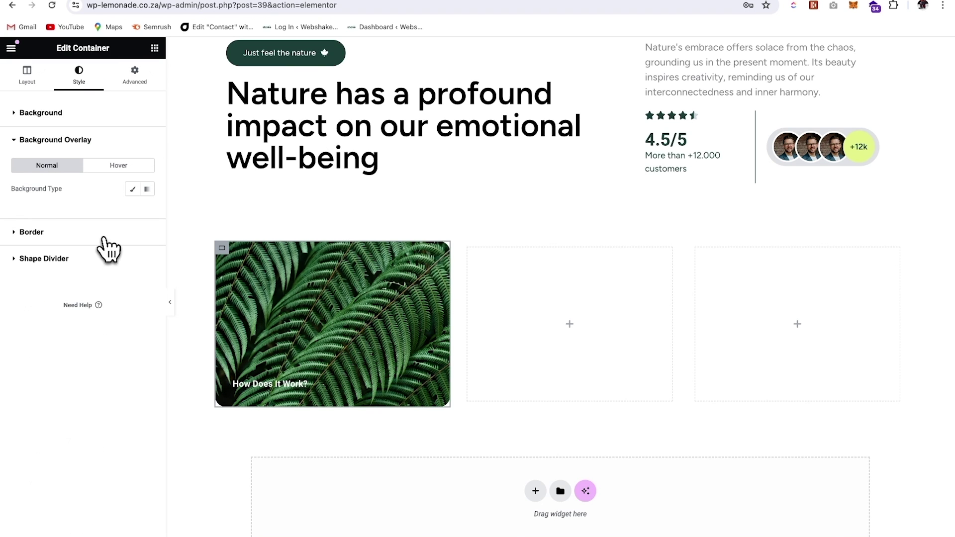
{"action": "left_click", "coordinate": [133, 190]}
{"action": "left_click", "coordinate": [147, 190]}
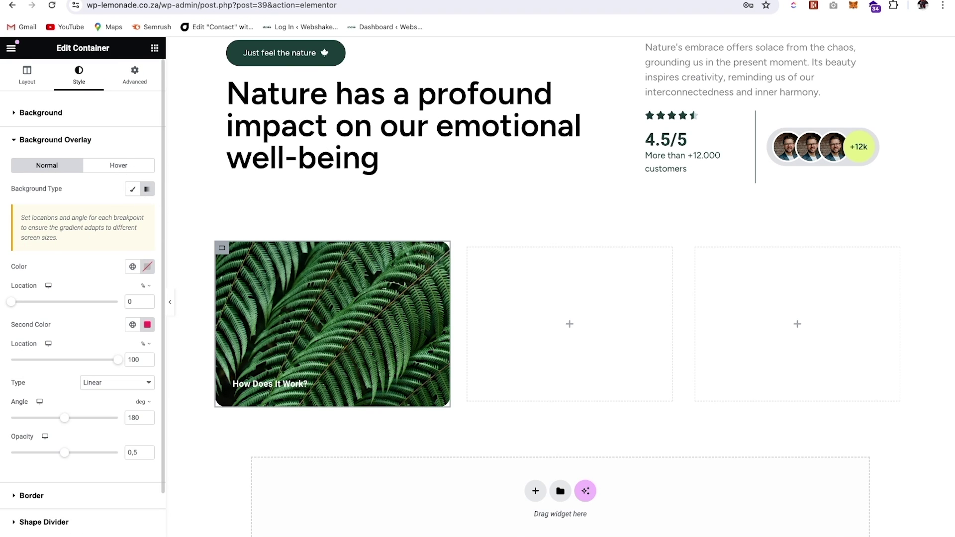
- Set both the first and second color of the overlay gradient to #1C2436AB
{"action": "left_click", "coordinate": [147, 267]}
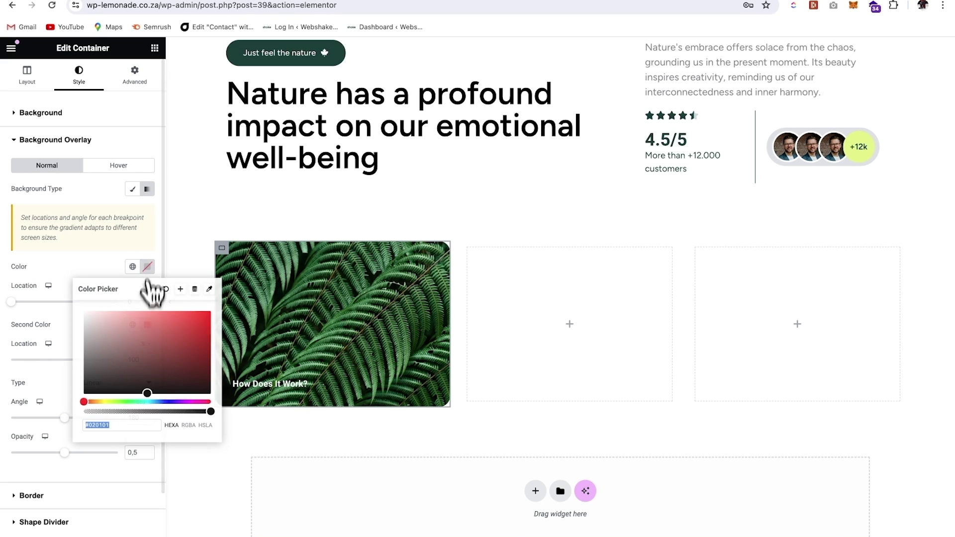
{"action": "type", "text": "#1C2436AB"}
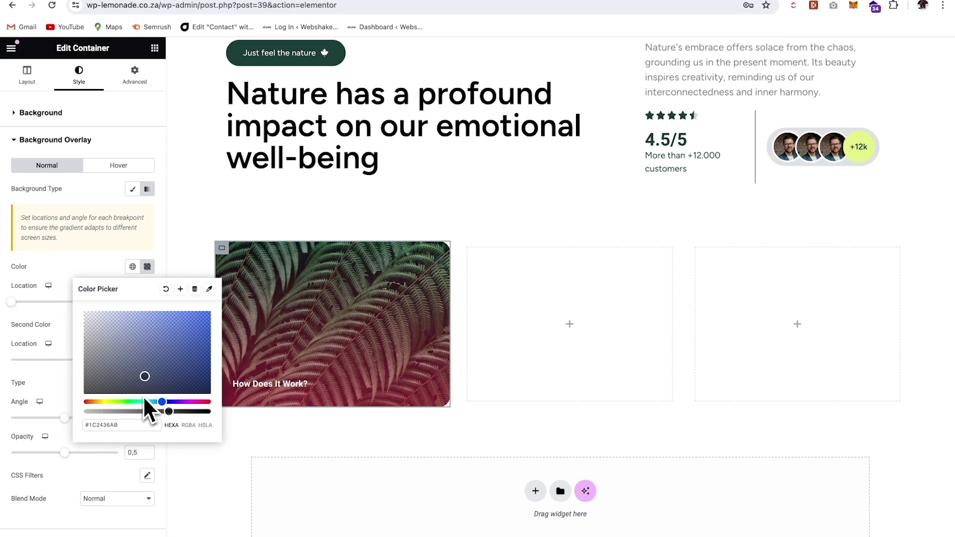
{"action": "left_click", "coordinate": [72, 262]}
{"action": "left_click", "coordinate": [147, 324]}
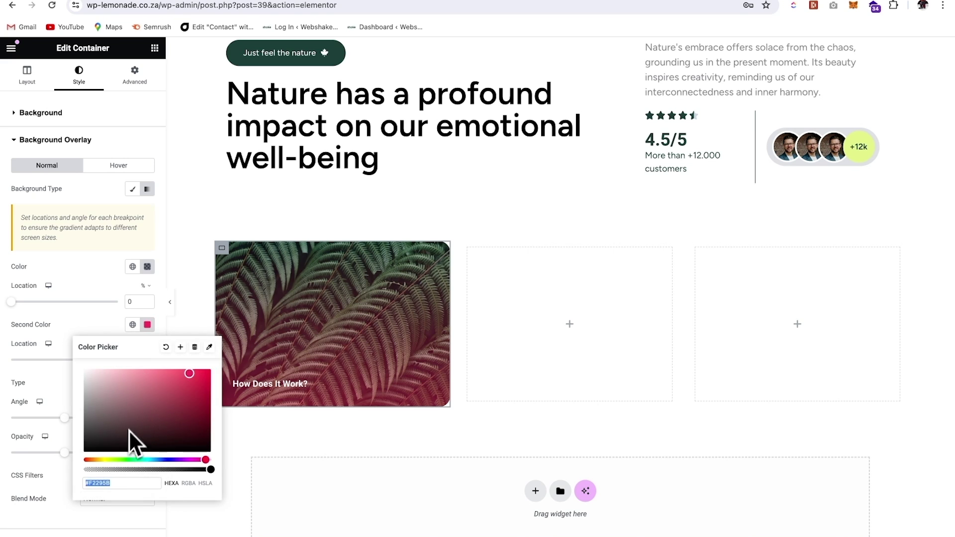
{"action": "type", "text": "#1C2436AB"}
- Make the overlay gradient Radial, positioned Top Right, with an opacity of 1
{"action": "scroll", "coordinate": [96, 327], "scroll_direction": "down", "scroll_amount": 1}
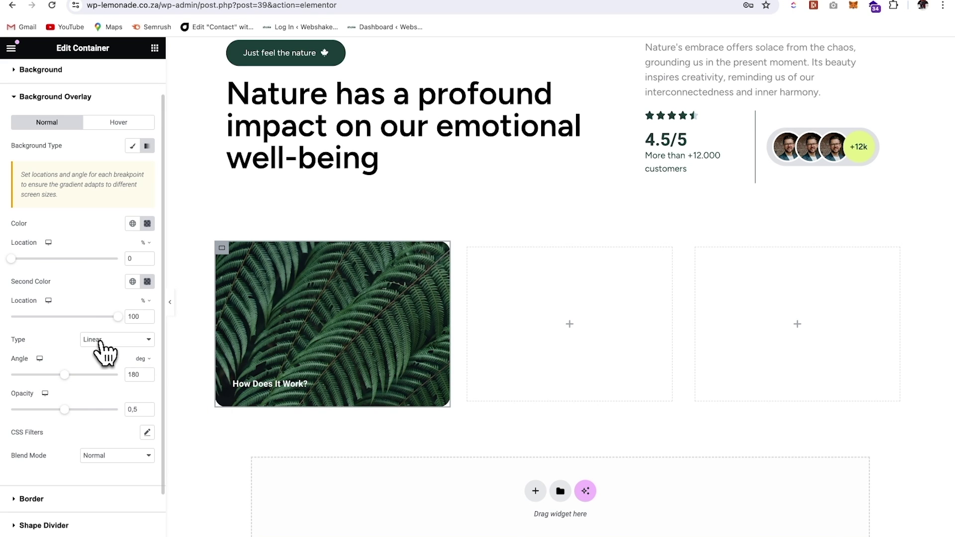
{"action": "left_click", "coordinate": [121, 353]}
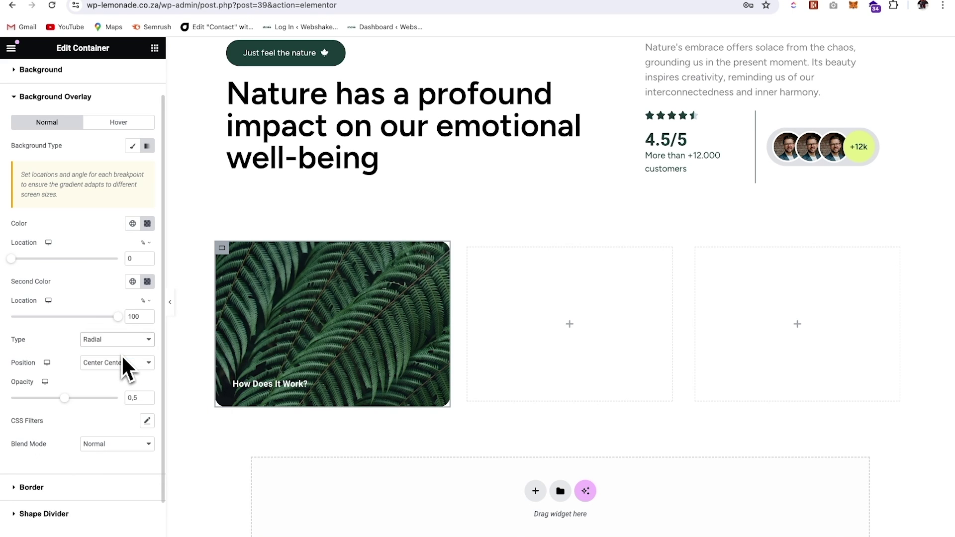
{"action": "left_click", "coordinate": [117, 363]}
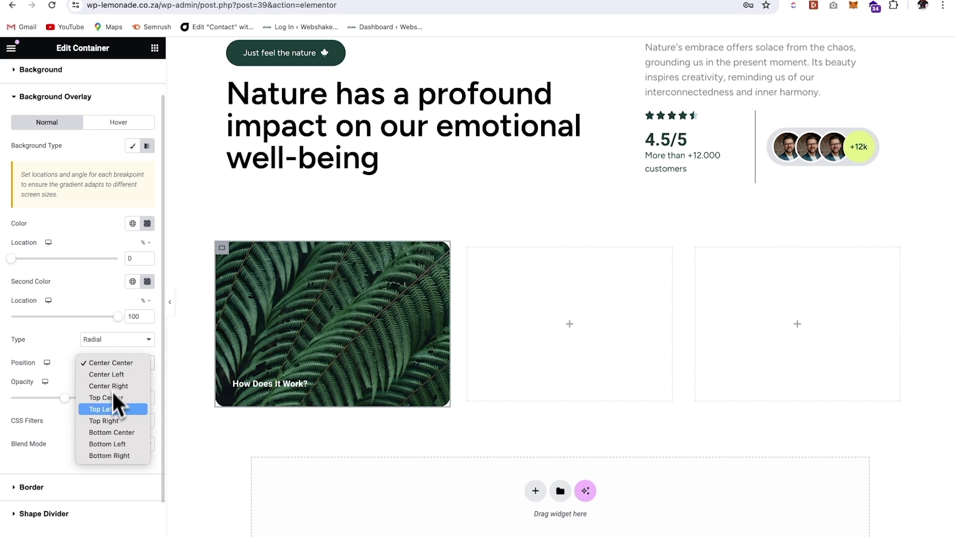
{"action": "left_click", "coordinate": [108, 421]}
{"action": "type", "text": "1"}
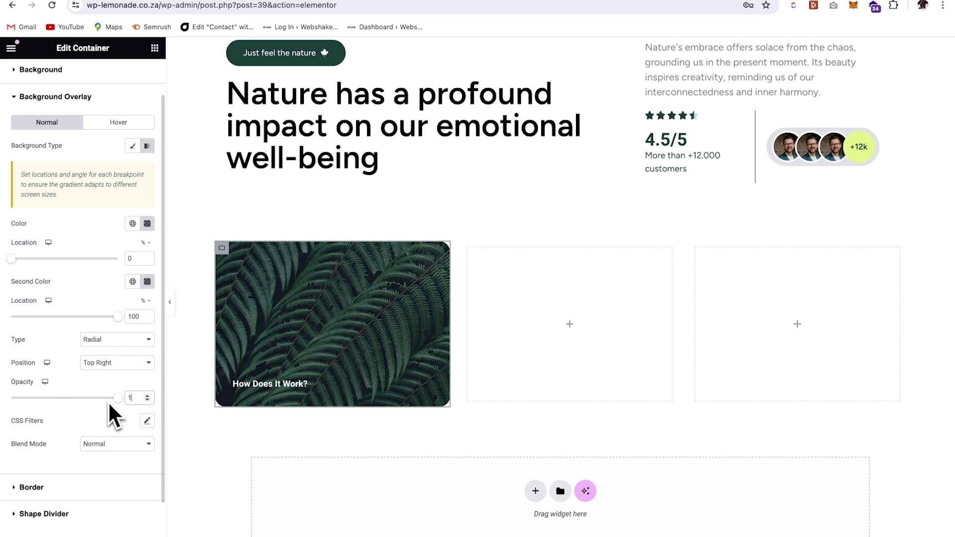
- Make the first color of the fern container's overlay gradient transparent
{"action": "left_click", "coordinate": [148, 224]}
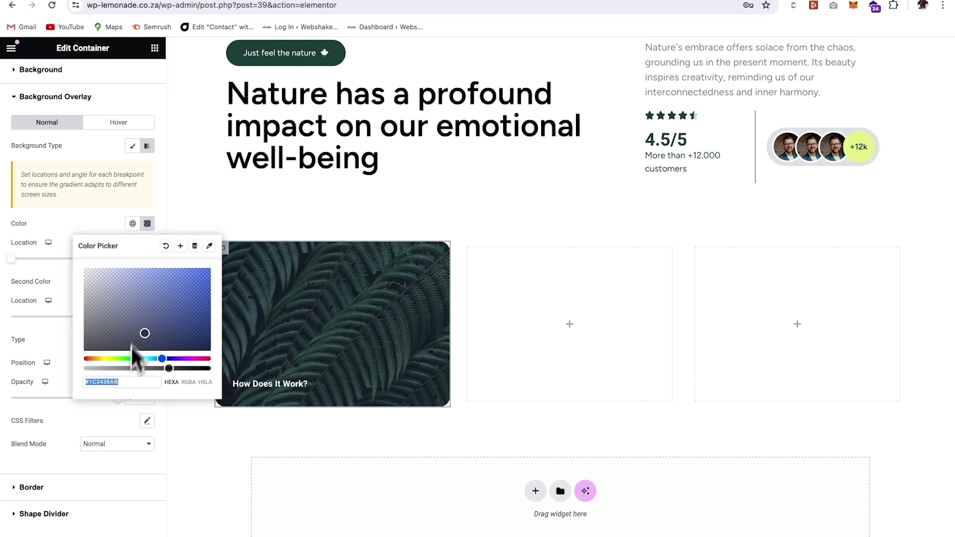
{"action": "key", "text": "BackSpace"}
{"action": "left_click", "coordinate": [64, 280]}
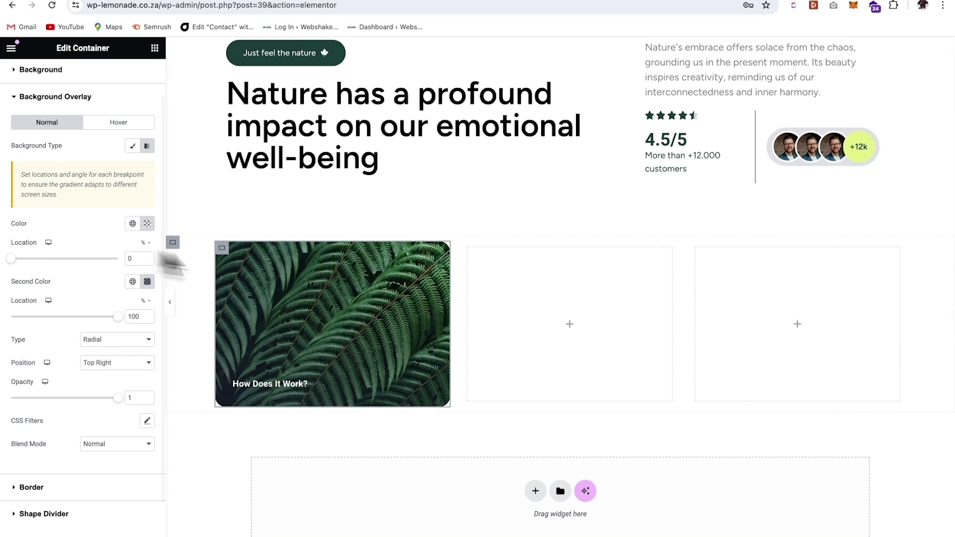
{"action": "left_click", "coordinate": [395, 327]}
- Set the fern container's width to 28%
{"action": "left_click", "coordinate": [224, 250]}
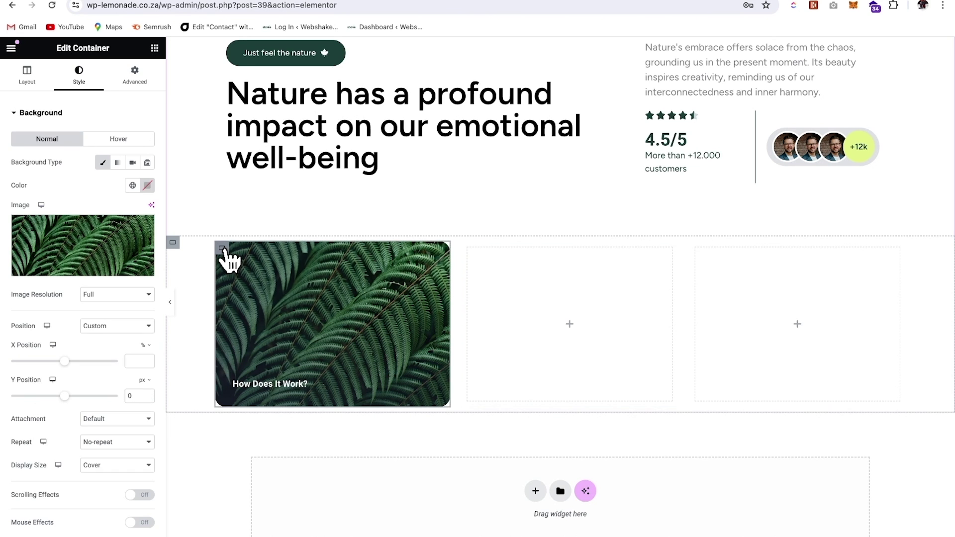
{"action": "left_click", "coordinate": [29, 77]}
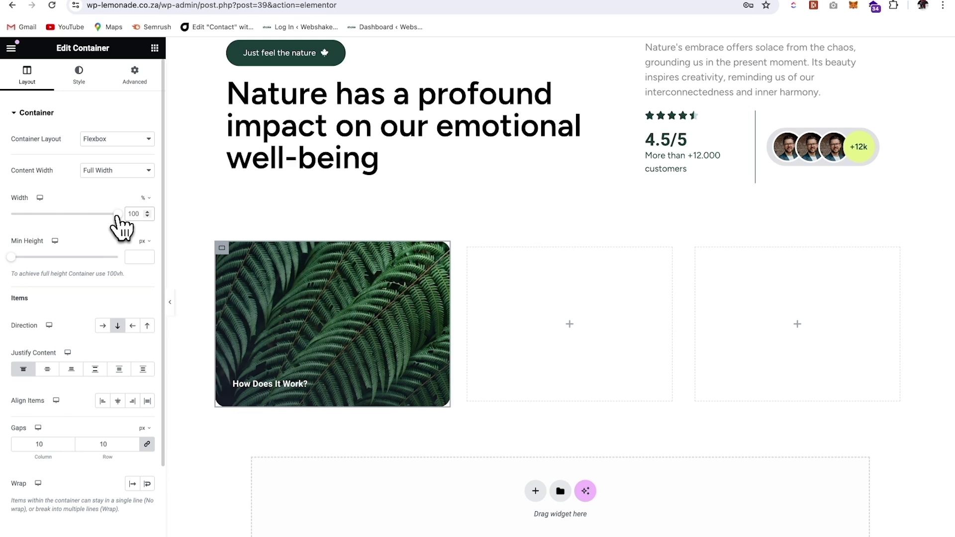
{"action": "type", "text": "28"}
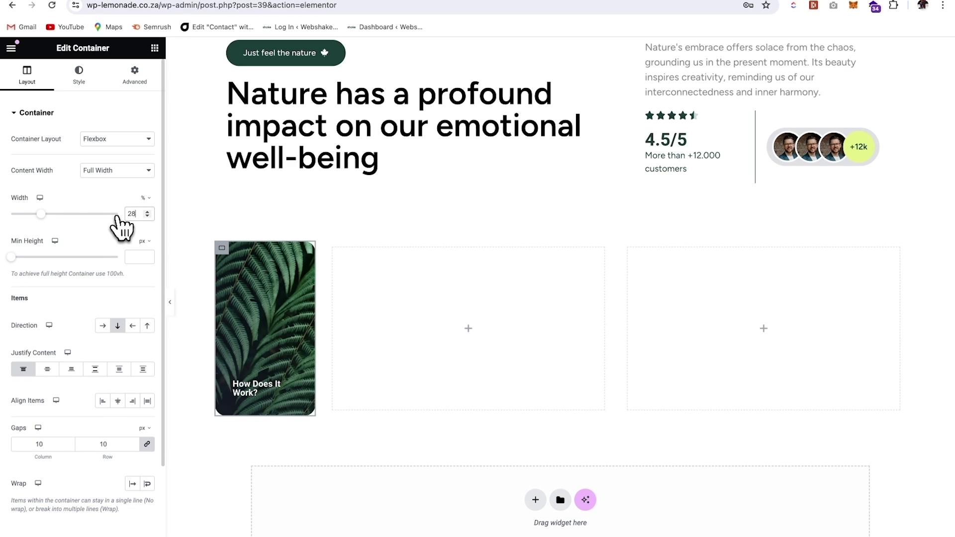
- Set the middle container's width to 33% and reduce the third container's width, keeping it the widest of the three
{"action": "left_click", "coordinate": [333, 249]}
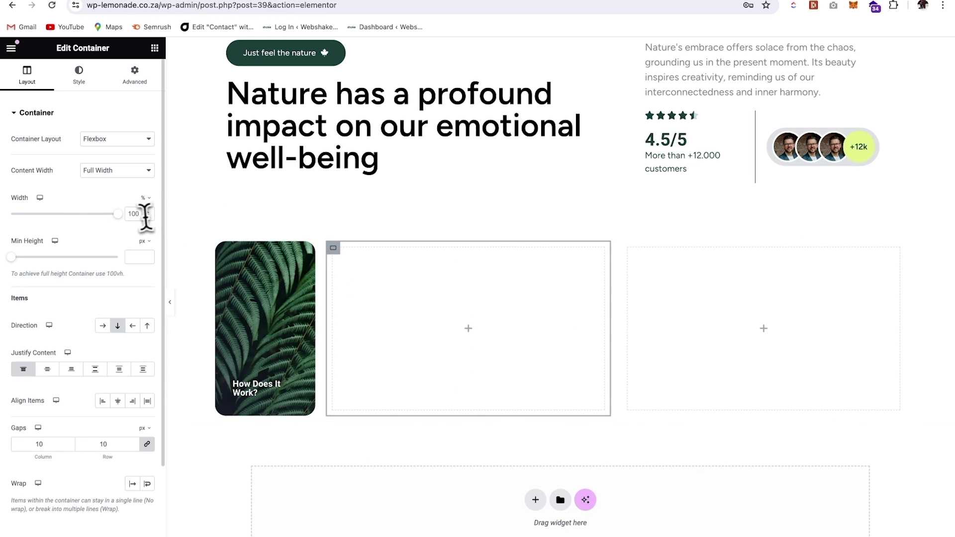
{"action": "type", "text": "33"}
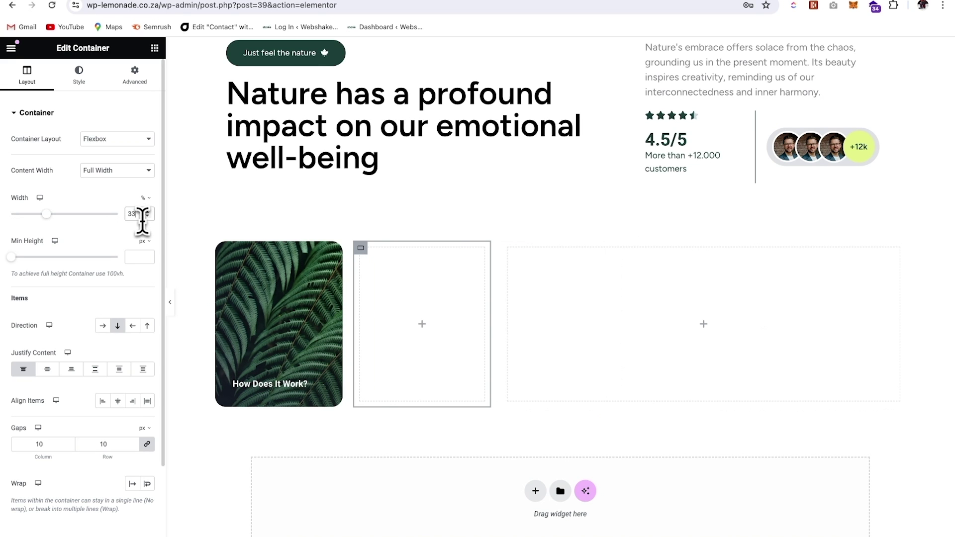
{"action": "left_click", "coordinate": [508, 249]}
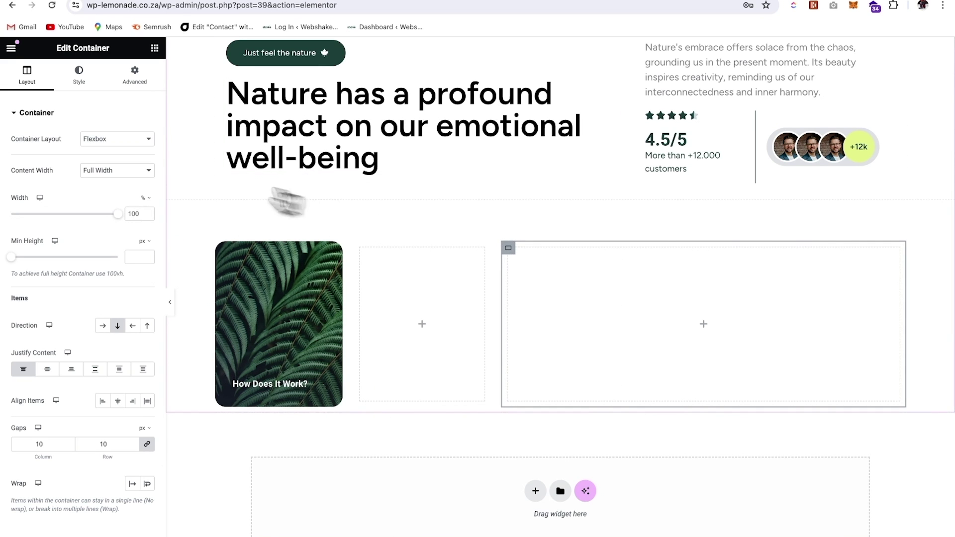
{"action": "type", "text": "33"}
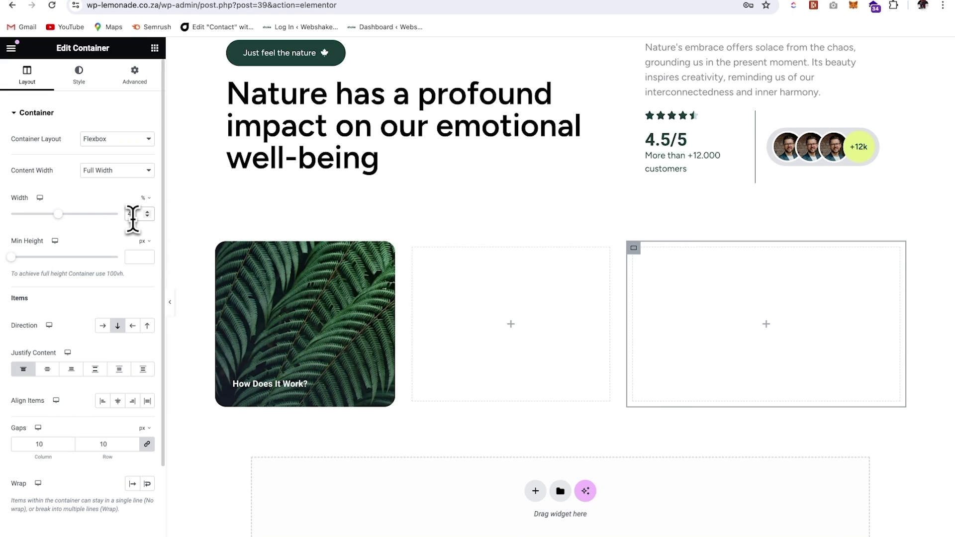
- Set the middle container's content justification to Space Between and place a nested container inside it
{"action": "left_click", "coordinate": [413, 247]}
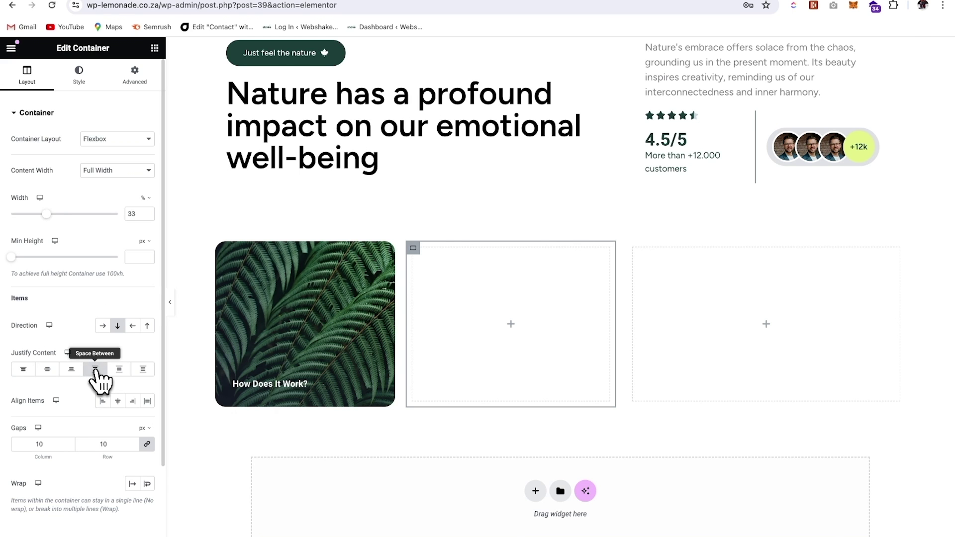
{"action": "left_click", "coordinate": [95, 370]}
{"action": "left_click", "coordinate": [155, 48]}
{"action": "left_click_drag", "start_coordinate": [50, 209], "coordinate": [486, 289]}
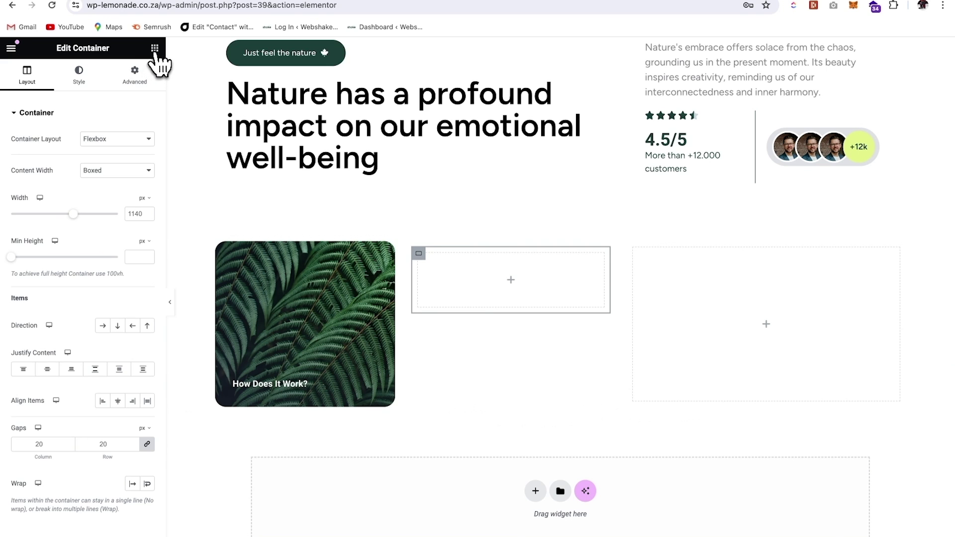
- Add a heading to the nested container with the title "Unlock your potential with Natuoi travel agency"
{"action": "left_click", "coordinate": [155, 48]}
{"action": "left_click_drag", "start_coordinate": [43, 306], "coordinate": [463, 301]}
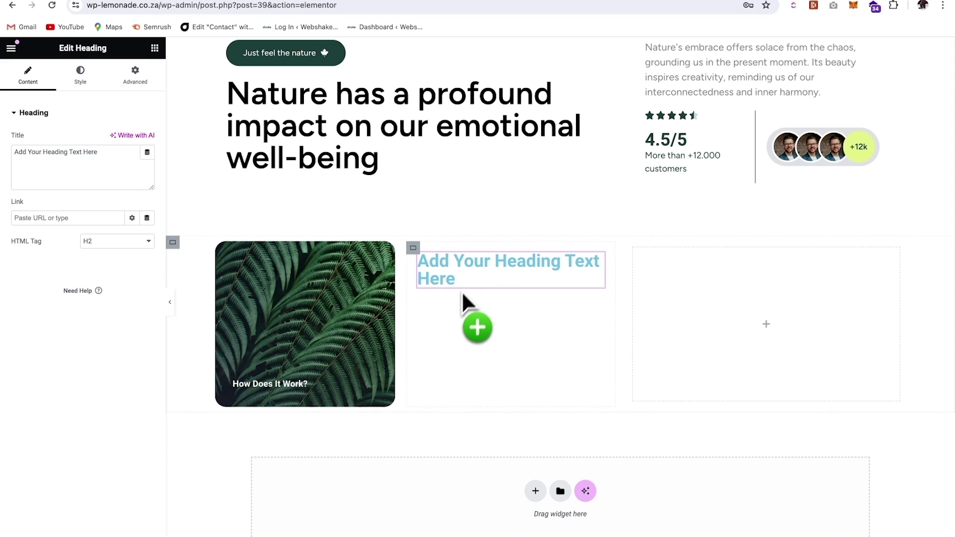
{"action": "left_click", "coordinate": [100, 154]}
{"action": "key", "text": "ctrl+a"}
{"action": "type", "text": "Unlock your potential with Natuoi travel agency"}
- Change the travel agency heading's text color to a light lime green
{"action": "left_click", "coordinate": [80, 74]}
{"action": "left_click", "coordinate": [148, 162]}
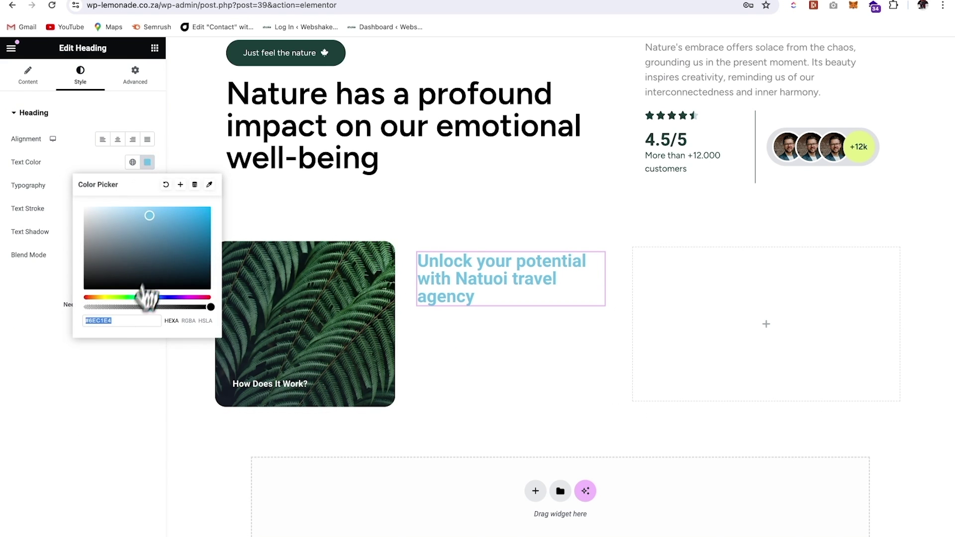
{"action": "left_click_drag", "start_coordinate": [147, 297], "coordinate": [108, 298]}
- Give the middle container a classic background in the global Drk Green color
{"action": "left_click", "coordinate": [413, 248]}
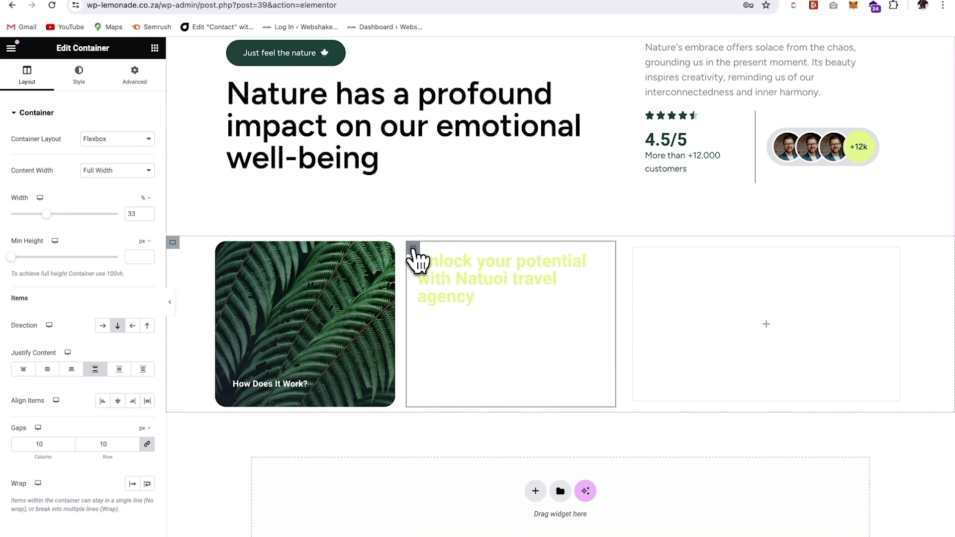
{"action": "left_click", "coordinate": [79, 77]}
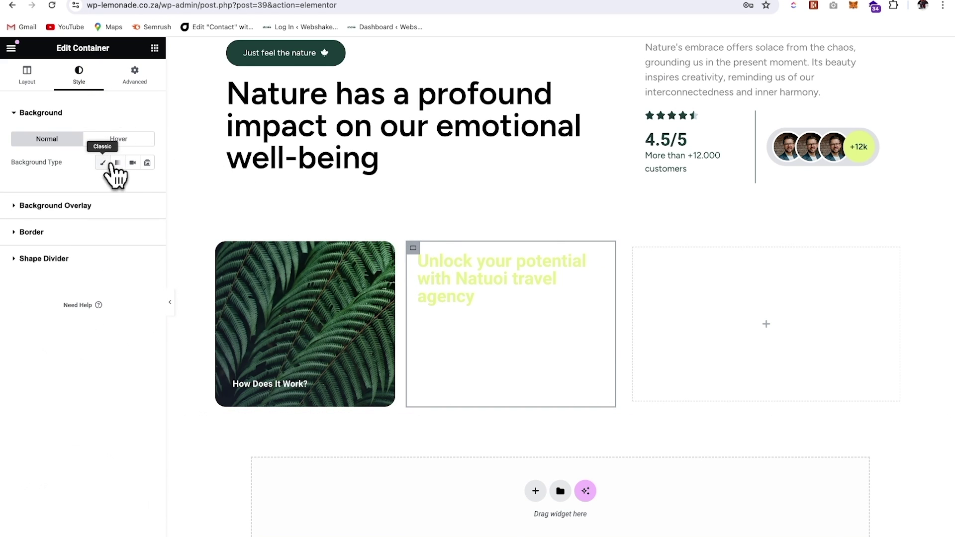
{"action": "left_click", "coordinate": [103, 162]}
{"action": "left_click", "coordinate": [132, 185]}
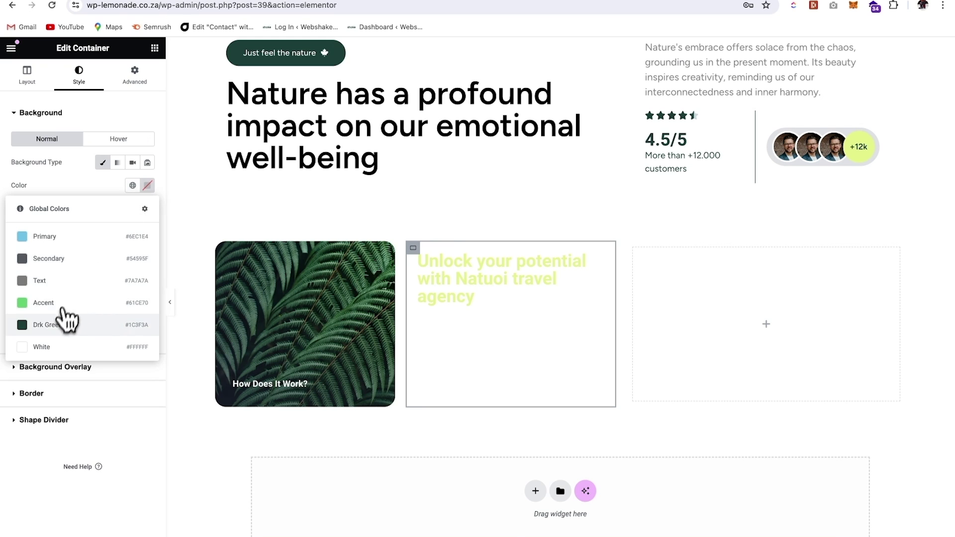
{"action": "left_click", "coordinate": [67, 324]}
- Set the travel agency heading's font size to 22 px
{"action": "left_click", "coordinate": [603, 271]}
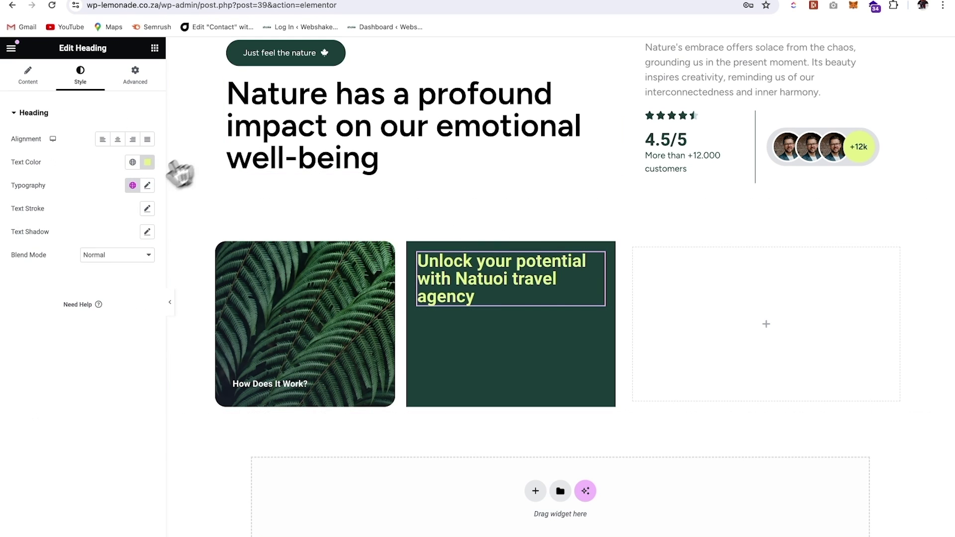
{"action": "left_click", "coordinate": [147, 185]}
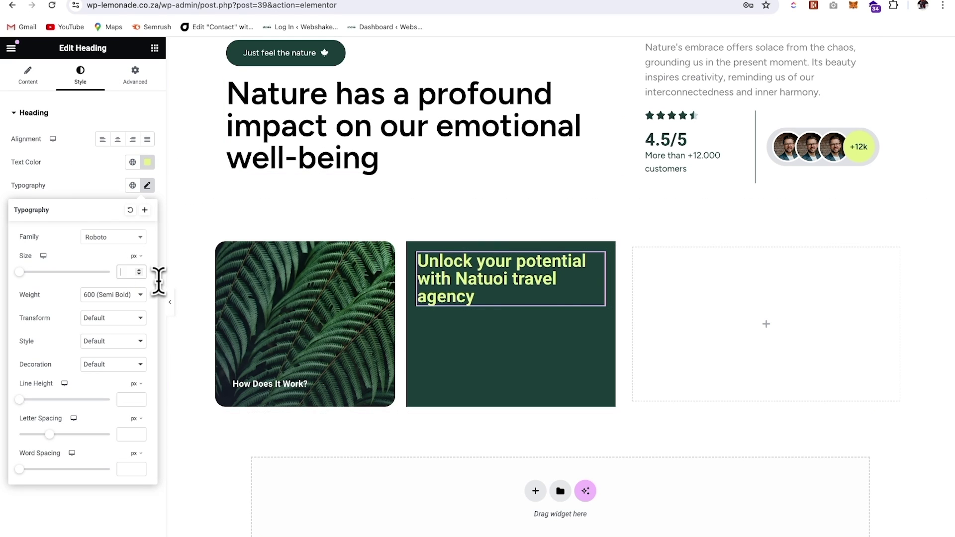
{"action": "type", "text": "22"}
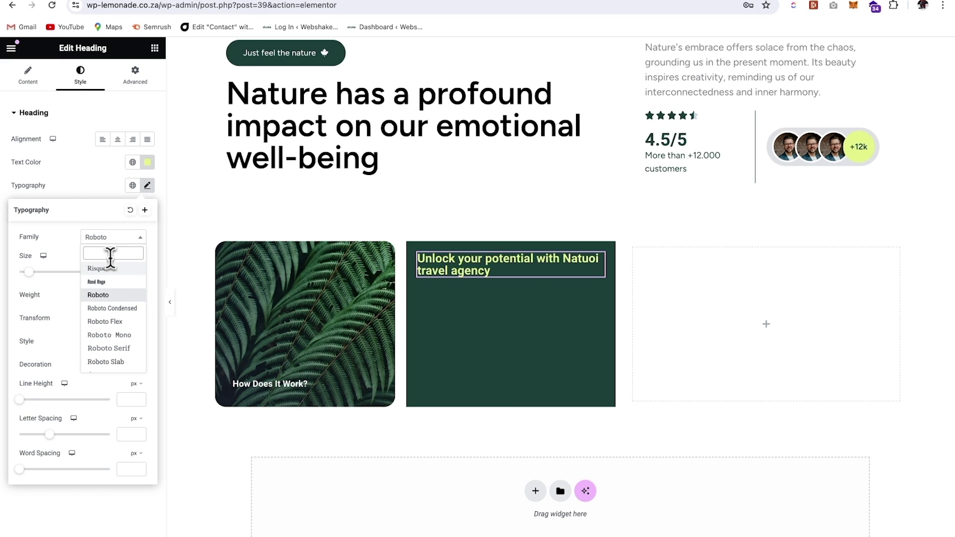
- Set the travel agency heading's font family to Figtree
{"action": "type", "text": "sig"}
{"action": "left_click", "coordinate": [102, 268]}
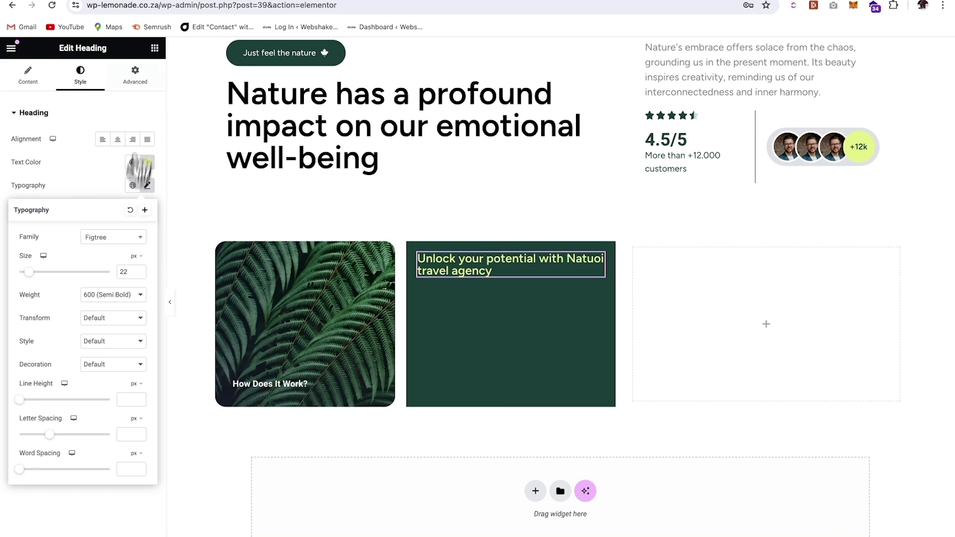
- Add a divider below the travel agency heading and set its gap to 25 px
{"action": "left_click", "coordinate": [154, 48]}
{"action": "left_click_drag", "start_coordinate": [121, 412], "coordinate": [511, 299]}
{"action": "left_click", "coordinate": [81, 74]}
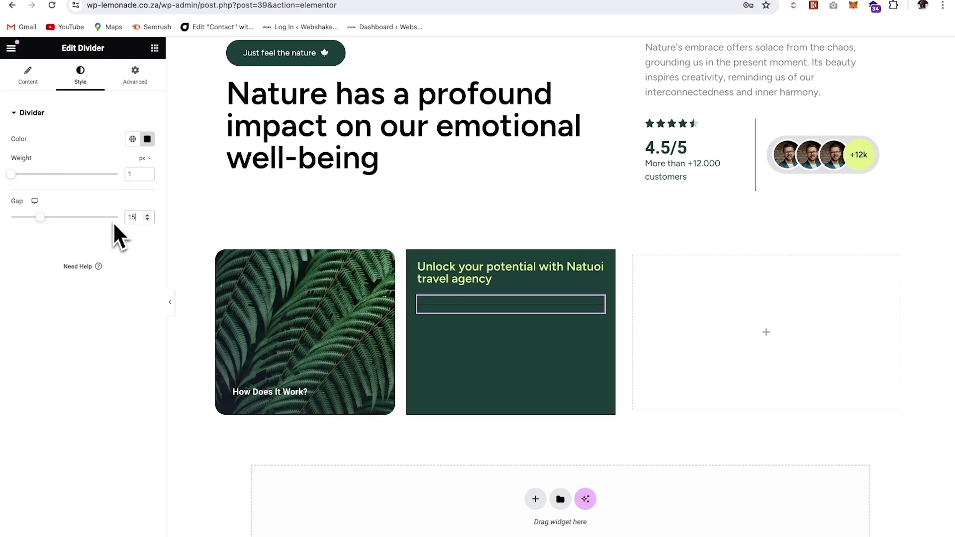
{"action": "key", "text": "BackSpace"}
{"action": "key", "text": "BackSpace"}
{"action": "type", "text": "25"}
- Set the divider's color to the semi-transparent white #FFFFFF30
{"action": "left_click", "coordinate": [147, 138]}
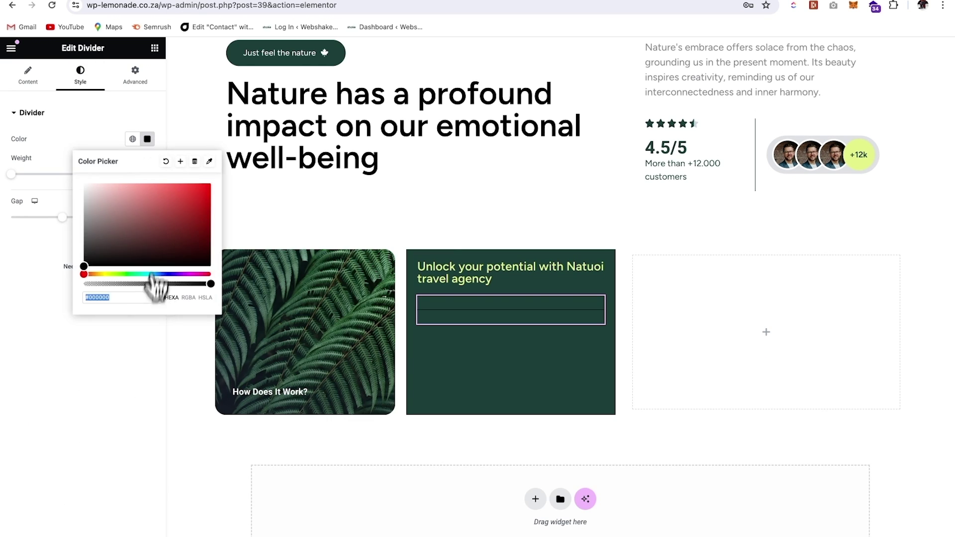
{"action": "type", "text": "#FFFFFF30"}
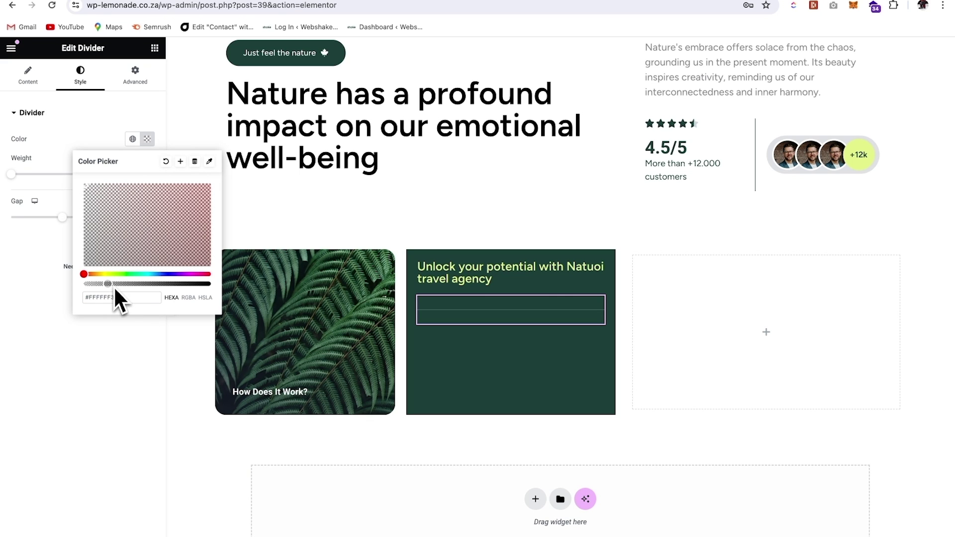
{"action": "left_click", "coordinate": [116, 335]}
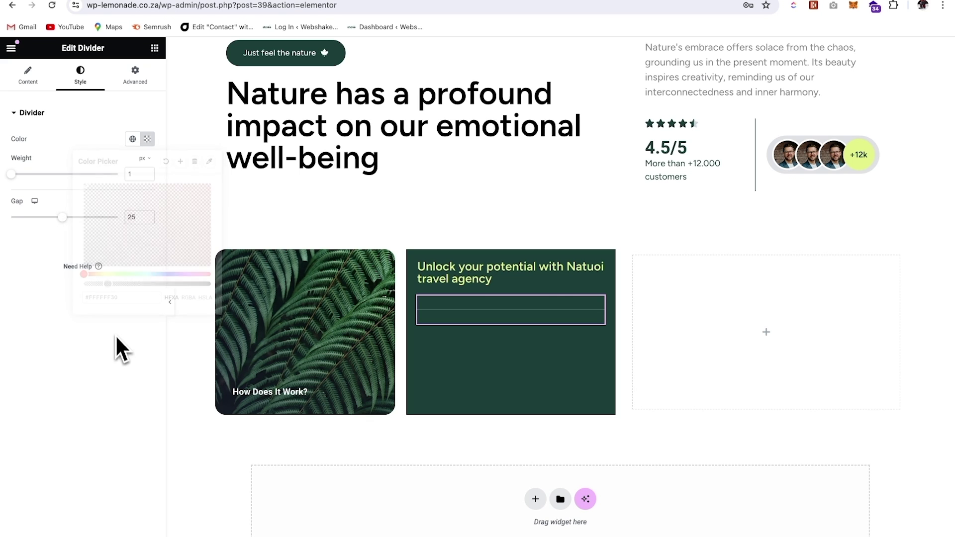
- Set the middle dark green container's padding to 35 px on all sides
{"action": "left_click", "coordinate": [415, 257]}
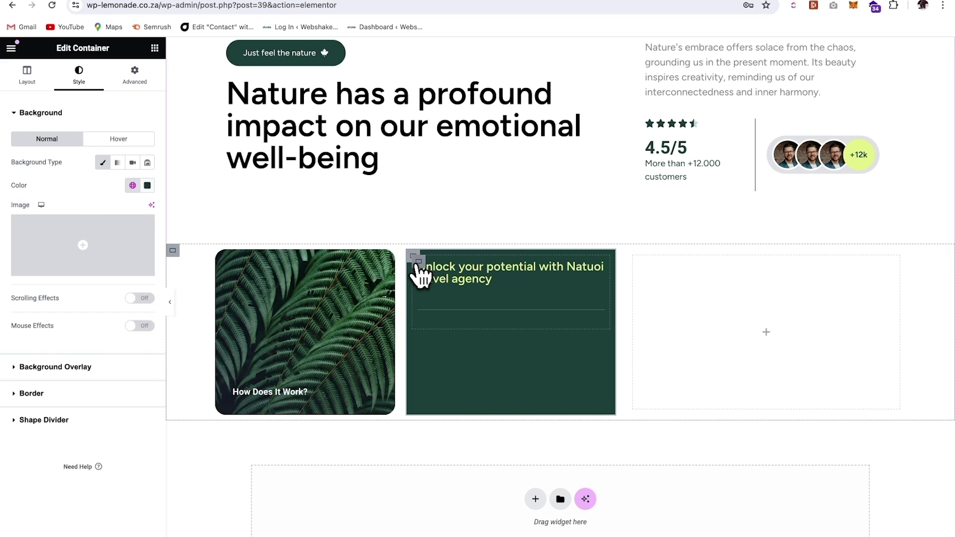
{"action": "left_click", "coordinate": [135, 75]}
{"action": "left_click", "coordinate": [23, 194]}
{"action": "type", "text": "0"}
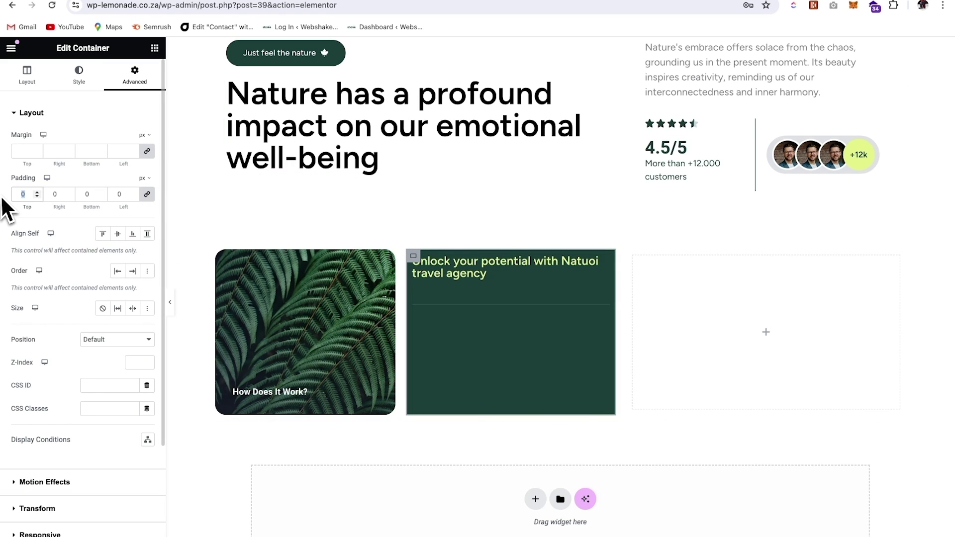
{"action": "type", "text": "35"}
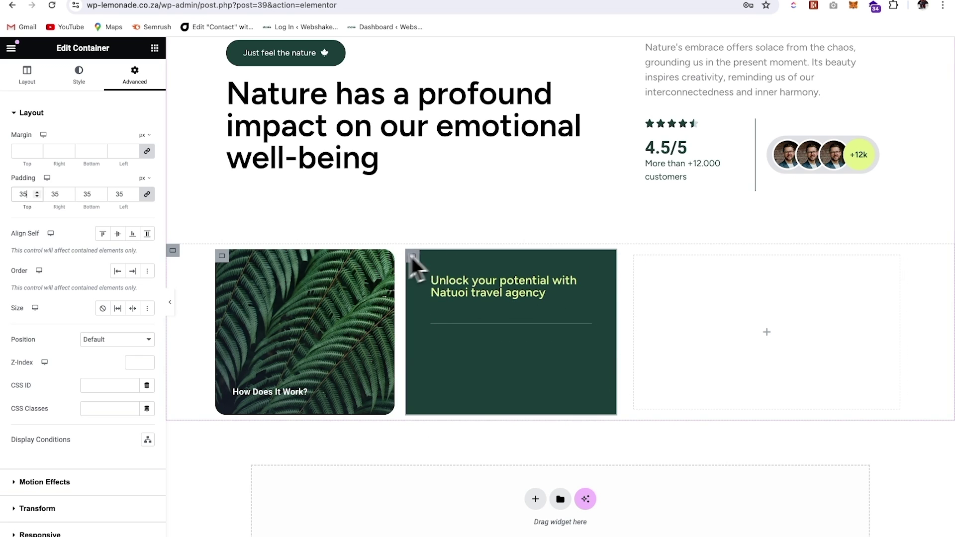
- Round all corners of the middle container with a 20 px border radius
{"action": "left_click", "coordinate": [79, 75]}
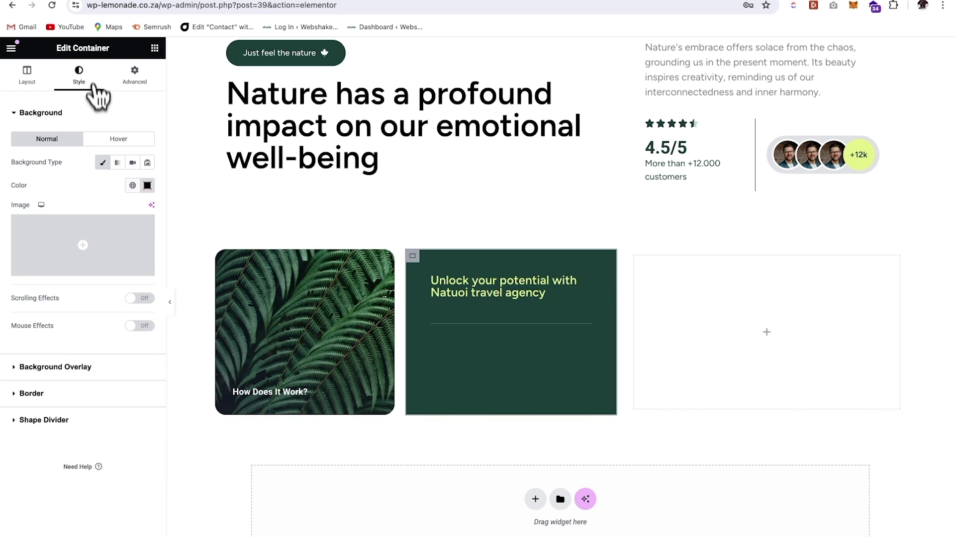
{"action": "left_click", "coordinate": [67, 398]}
{"action": "left_click", "coordinate": [13, 249]}
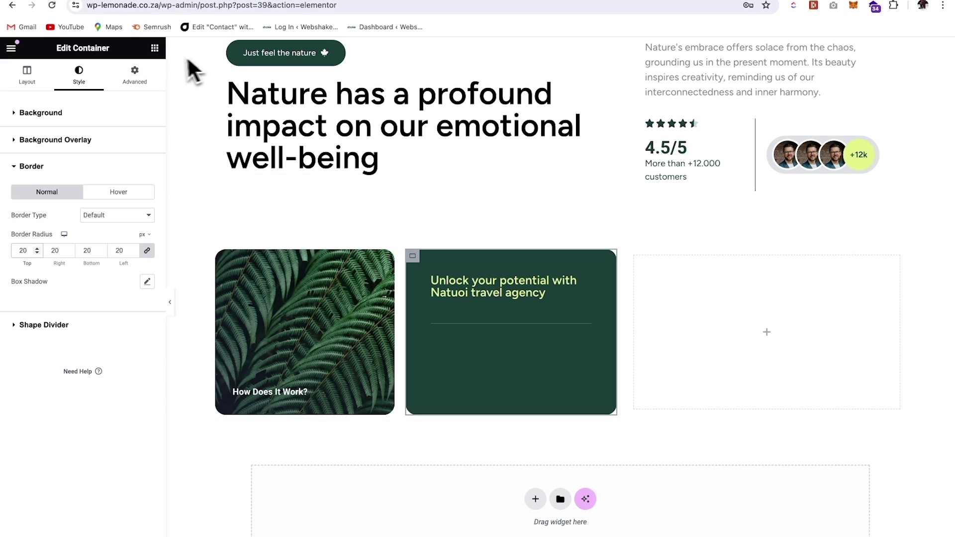
- Add an icon list below the divider, made of four identical "List Item #1" entries with check icons
{"action": "left_click", "coordinate": [155, 48]}
{"action": "type", "text": "icon"}
{"action": "left_click_drag", "start_coordinate": [43, 247], "coordinate": [542, 354]}
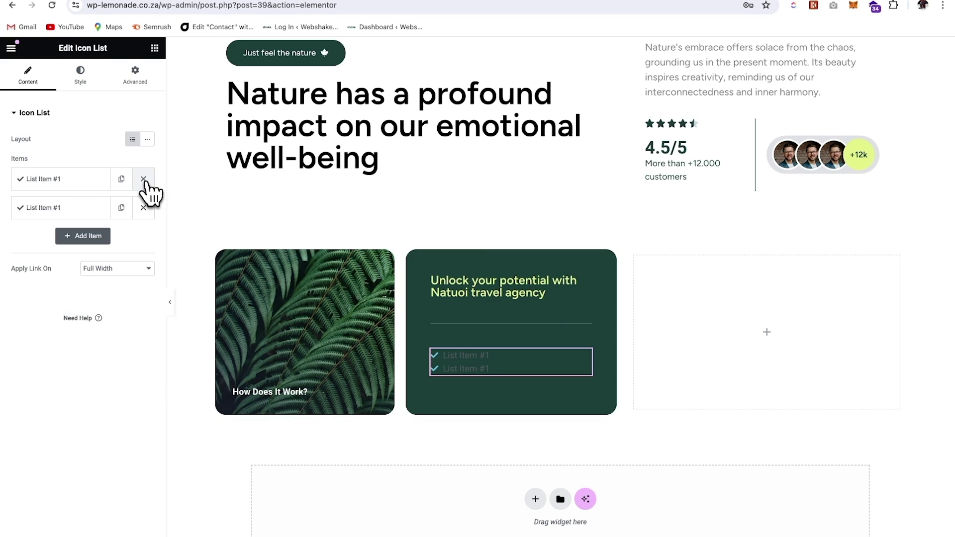
{"action": "left_click", "coordinate": [121, 207]}
{"action": "left_click", "coordinate": [121, 207]}
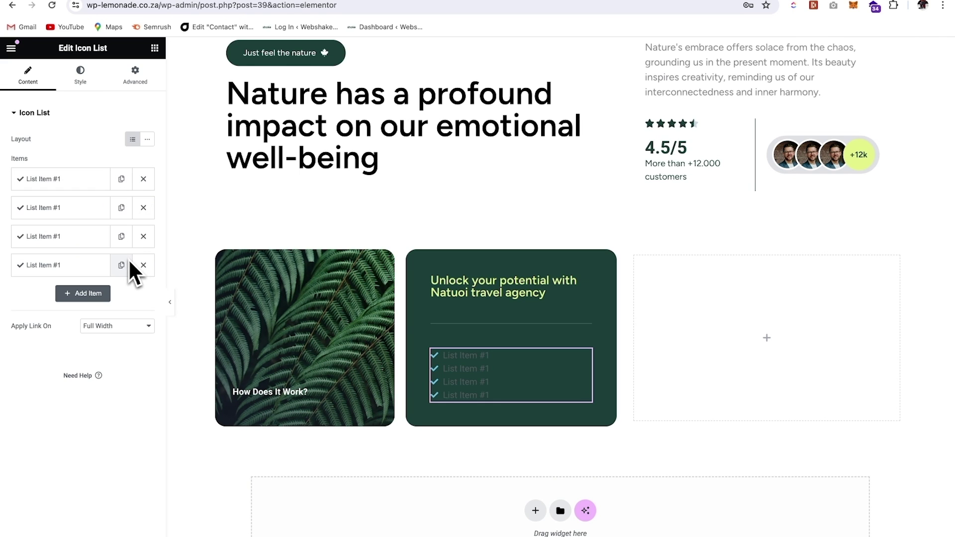
- Color the icon list's check marks light lime green and set their size to 10 px
{"action": "left_click", "coordinate": [81, 79]}
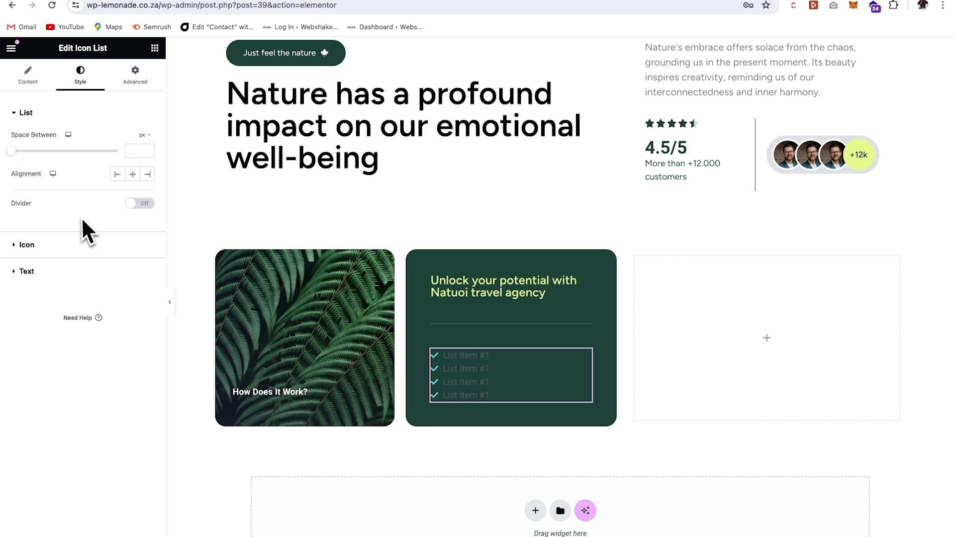
{"action": "left_click", "coordinate": [66, 245]}
{"action": "left_click", "coordinate": [132, 188]}
{"action": "left_click", "coordinate": [125, 273]}
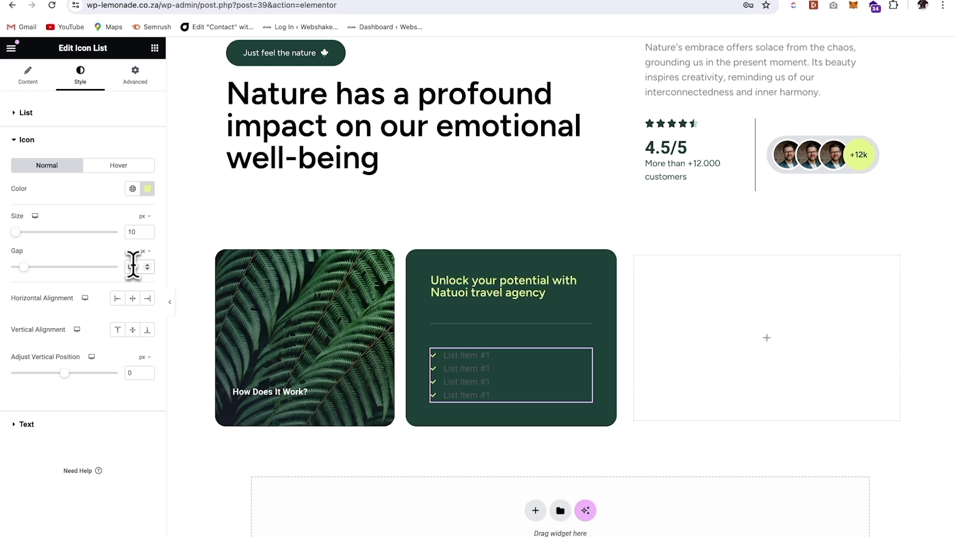
- Set the icon list's text color to the global White color
{"action": "left_click", "coordinate": [78, 425]}
{"action": "left_click", "coordinate": [133, 262]}
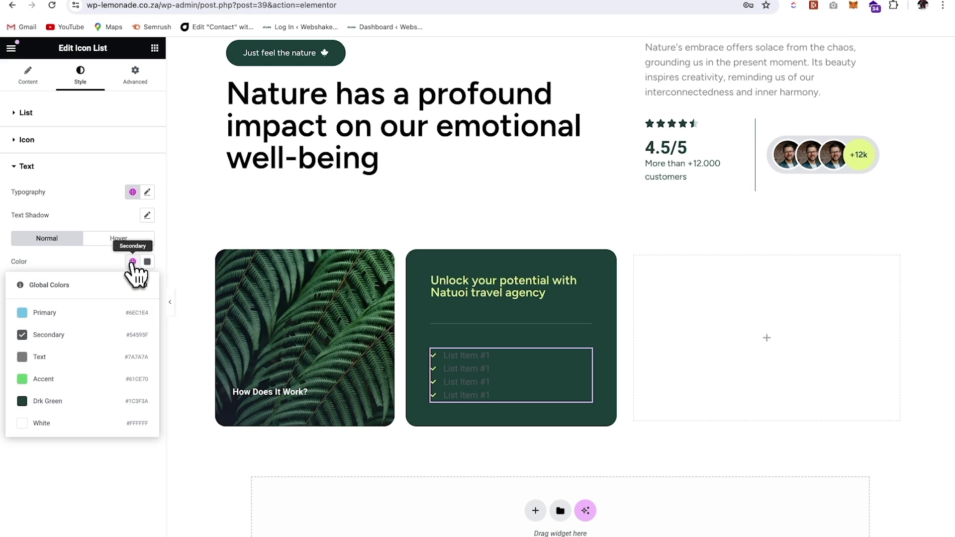
{"action": "left_click", "coordinate": [75, 422]}
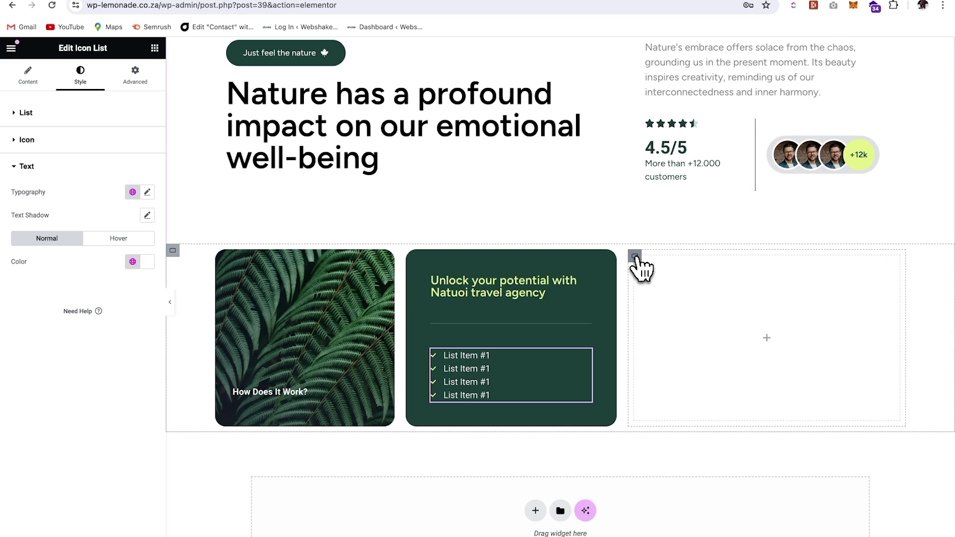
- Copy the middle container and paste its style onto the empty third container
{"action": "right_click", "coordinate": [414, 257]}
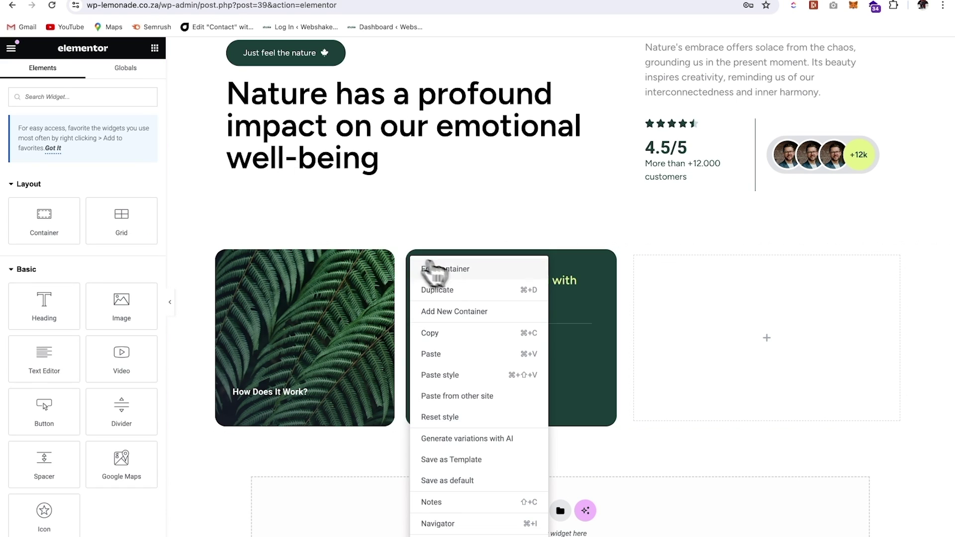
{"action": "left_click", "coordinate": [454, 343]}
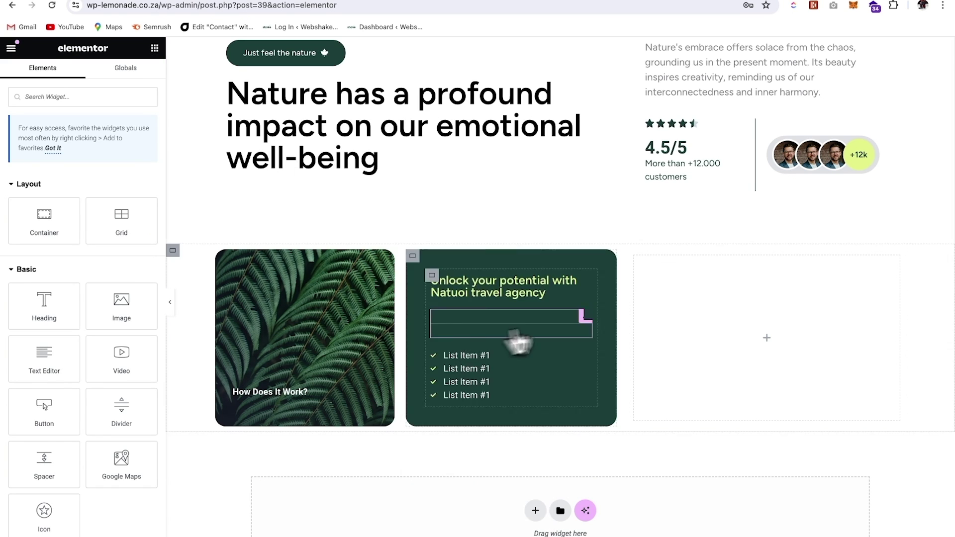
{"action": "right_click", "coordinate": [633, 263]}
{"action": "left_click", "coordinate": [699, 379]}
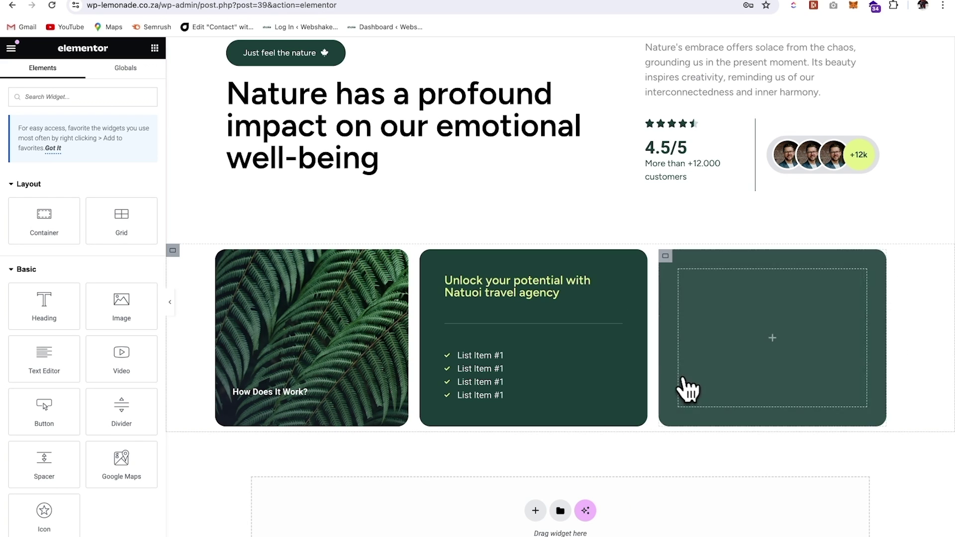
- Set the third container's width to 44%
{"action": "left_click", "coordinate": [664, 257]}
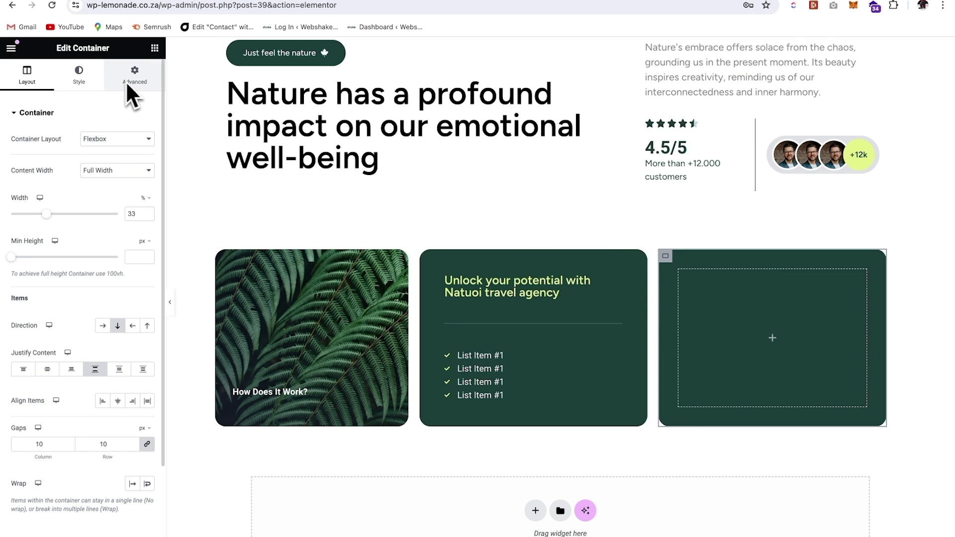
{"action": "double_click", "coordinate": [134, 214]}
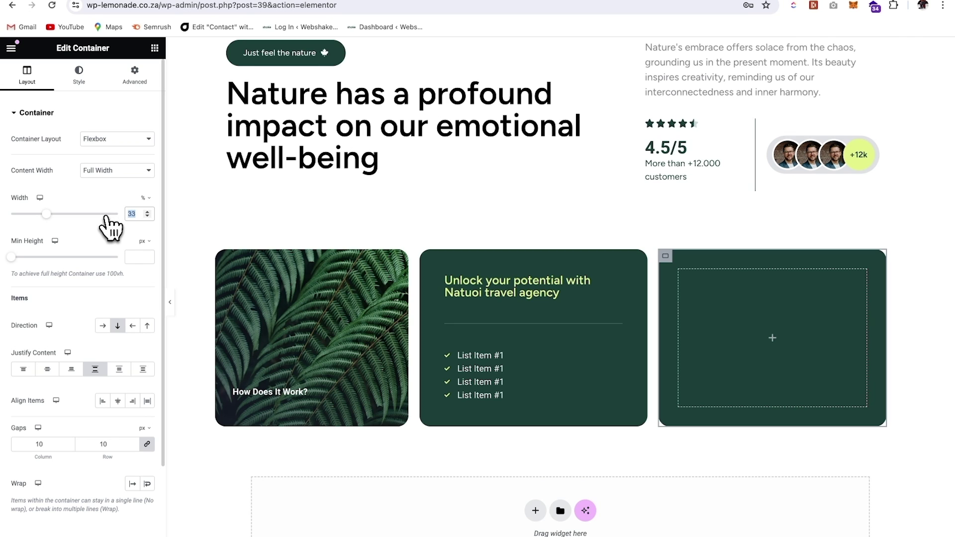
{"action": "type", "text": "44"}
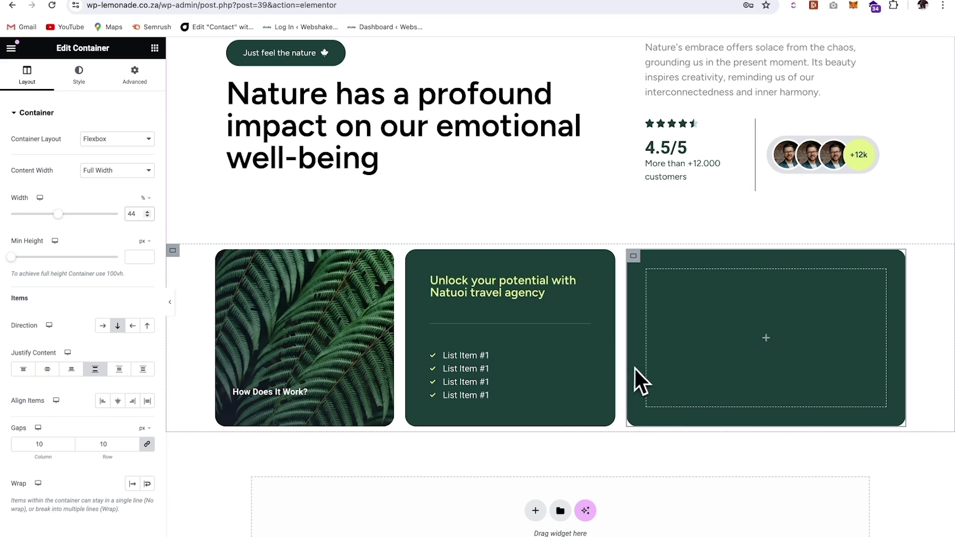
{"action": "left_click", "coordinate": [639, 383]}
{"action": "left_click", "coordinate": [633, 256]}
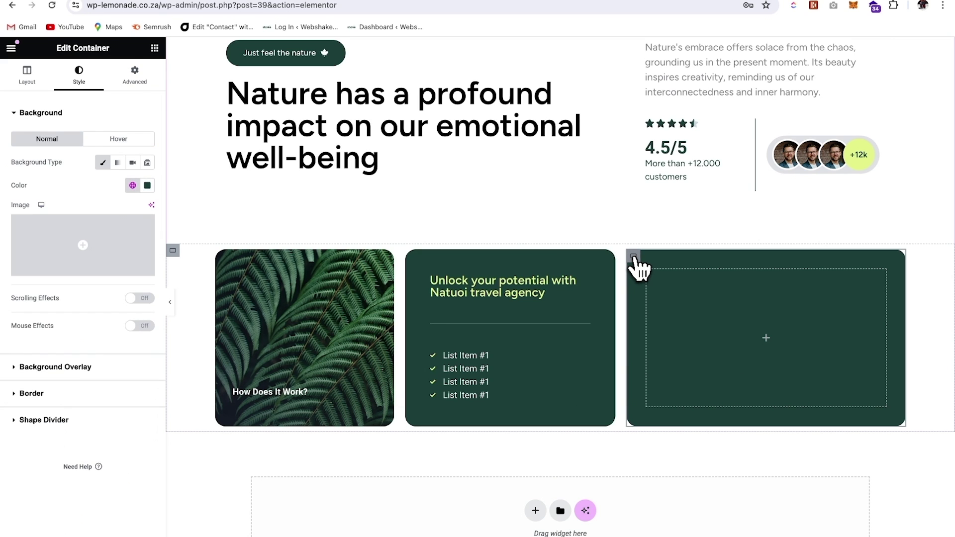
{"action": "left_click", "coordinate": [133, 162]}
{"action": "left_click", "coordinate": [79, 219]}
{"action": "key", "text": "ctrl+a"}
{"action": "key", "text": "ctrl+v"}
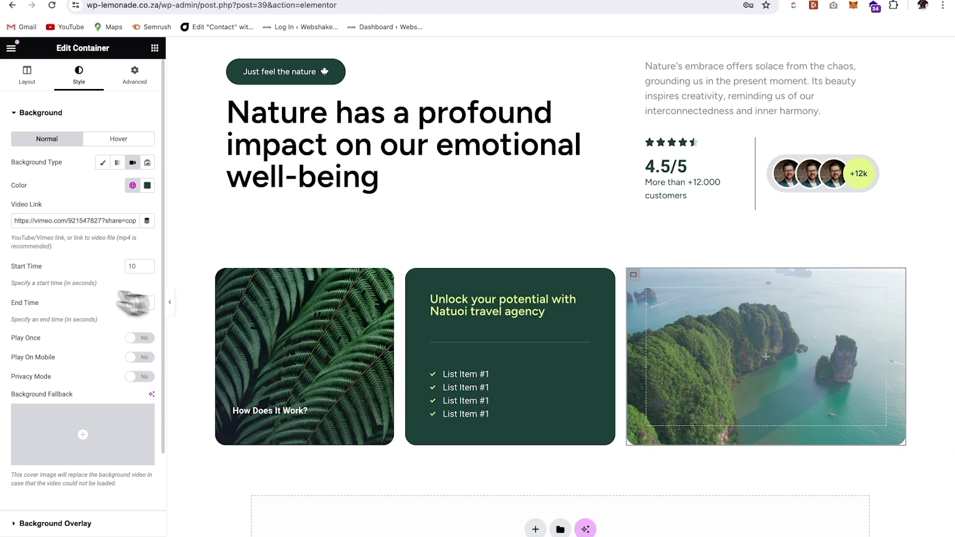
- Add a gradient background overlay to the video card with first color #FFFFFF00 and second color #1C2436AB
{"action": "scroll", "coordinate": [94, 293], "scroll_direction": "down", "scroll_amount": 1}
{"action": "left_click", "coordinate": [85, 490]}
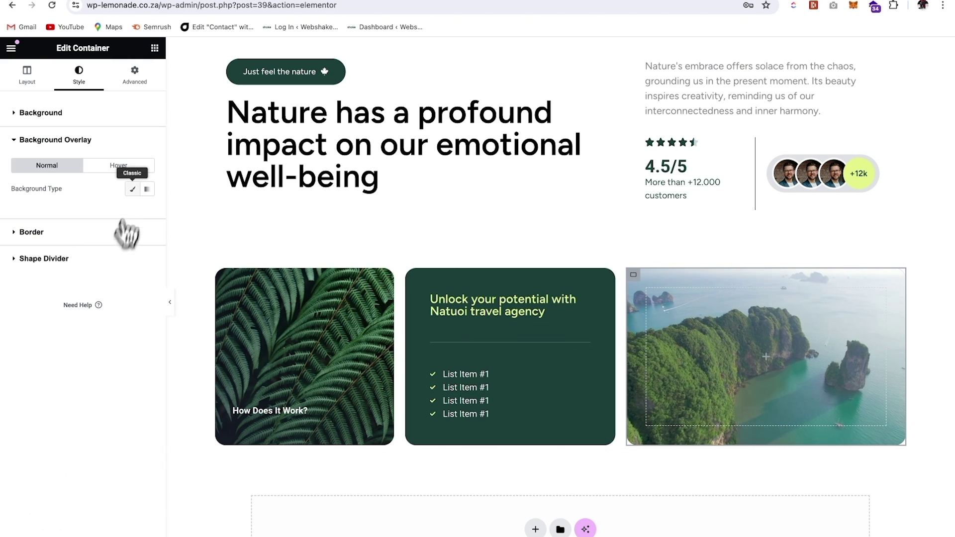
{"action": "left_click", "coordinate": [147, 190]}
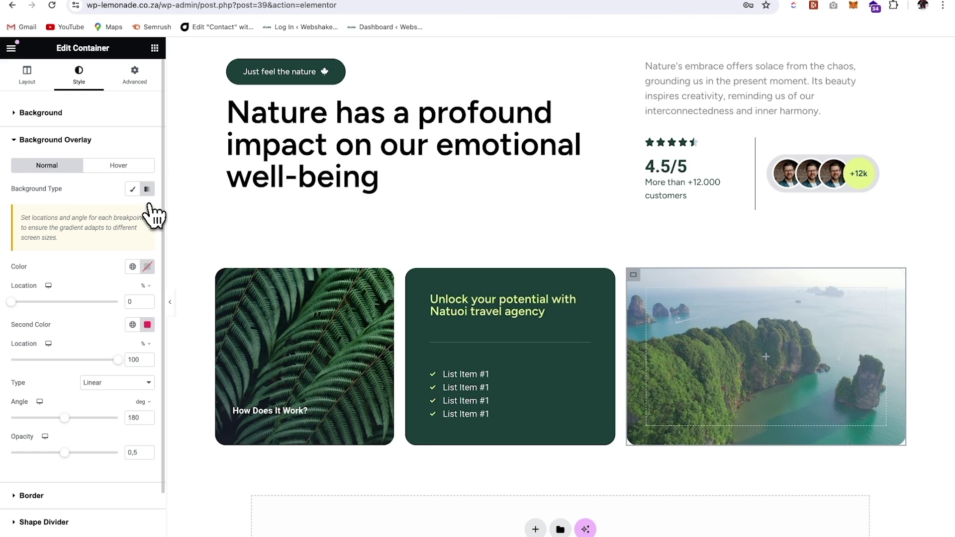
{"action": "left_click", "coordinate": [147, 267]}
{"action": "key", "text": "BackSpace"}
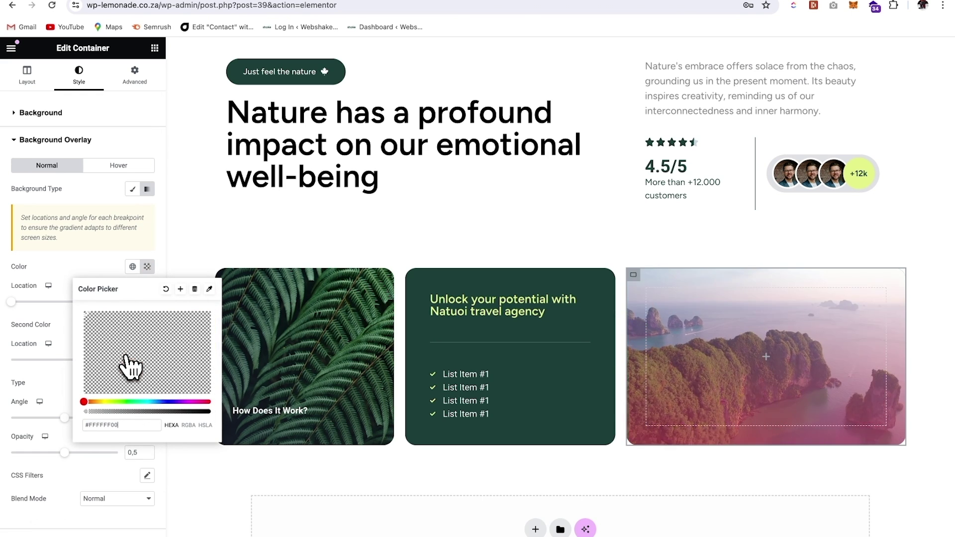
{"action": "left_click", "coordinate": [147, 324]}
{"action": "key", "text": "ctrl+v"}
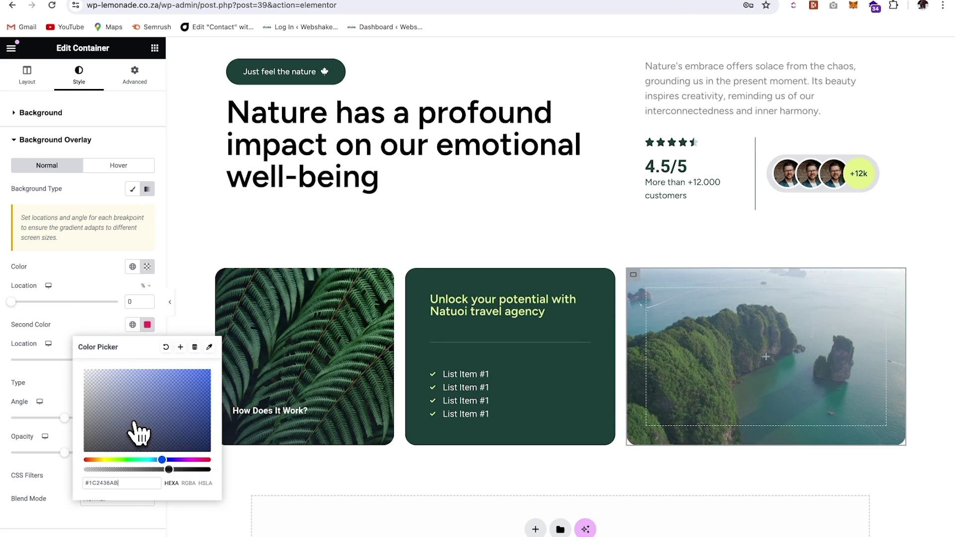
{"action": "left_click", "coordinate": [788, 400]}
- Change the video card's overlay gradient type to Radial and set its opacity to 1
{"action": "left_click", "coordinate": [125, 382]}
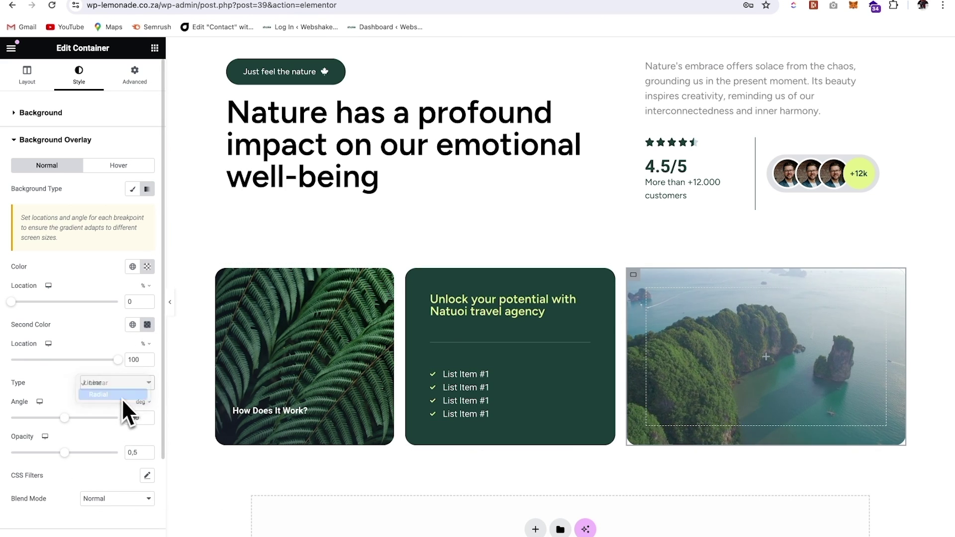
{"action": "left_click", "coordinate": [123, 394]}
{"action": "double_click", "coordinate": [134, 441]}
{"action": "type", "text": "1"}
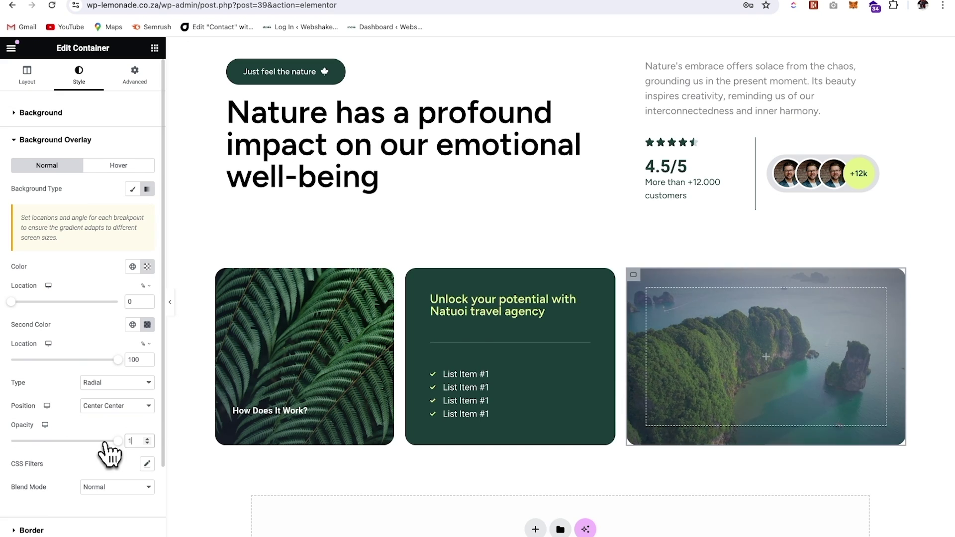
- Add a boxed container 1250 px wide below the card row, with row direction and centered content
{"action": "scroll", "coordinate": [570, 357], "scroll_direction": "down", "scroll_amount": 1}
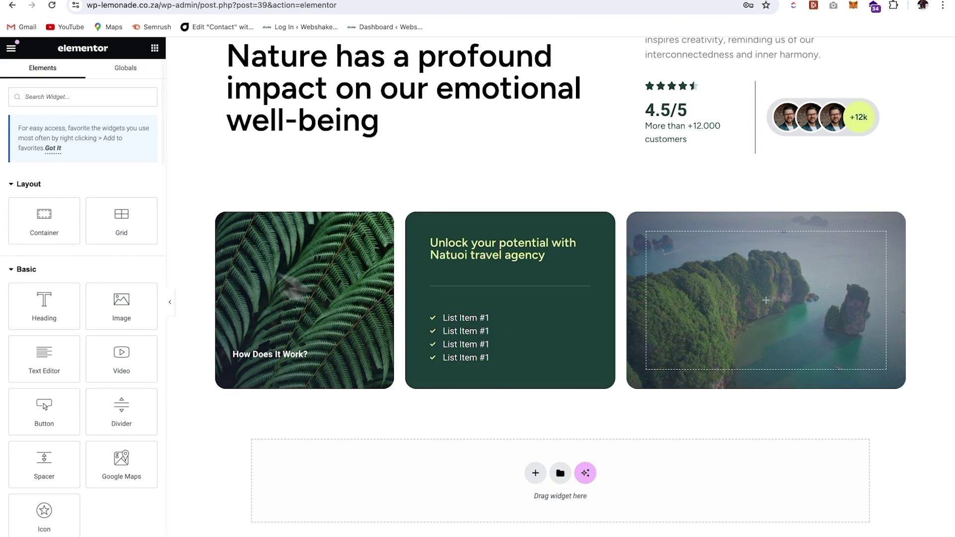
{"action": "left_click_drag", "start_coordinate": [64, 226], "coordinate": [457, 458]}
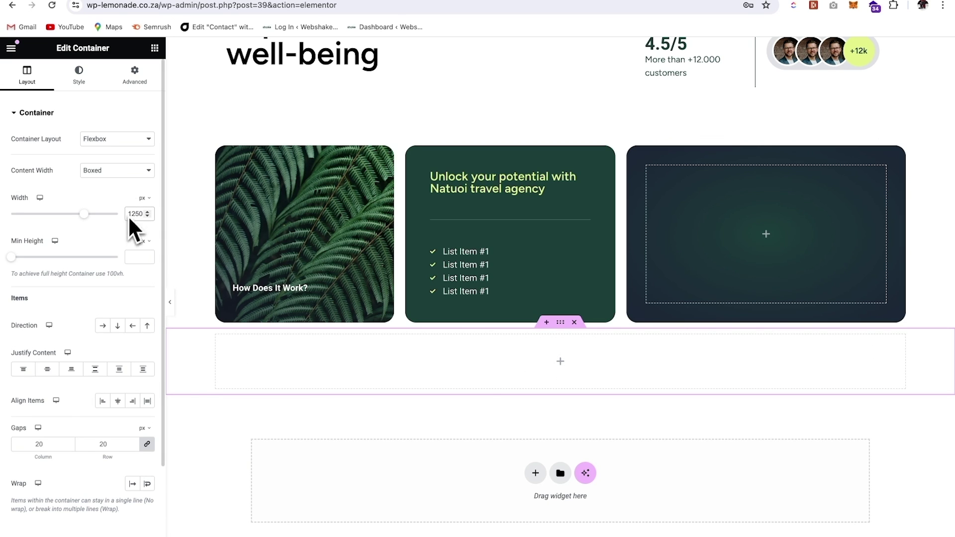
{"action": "left_click", "coordinate": [103, 327]}
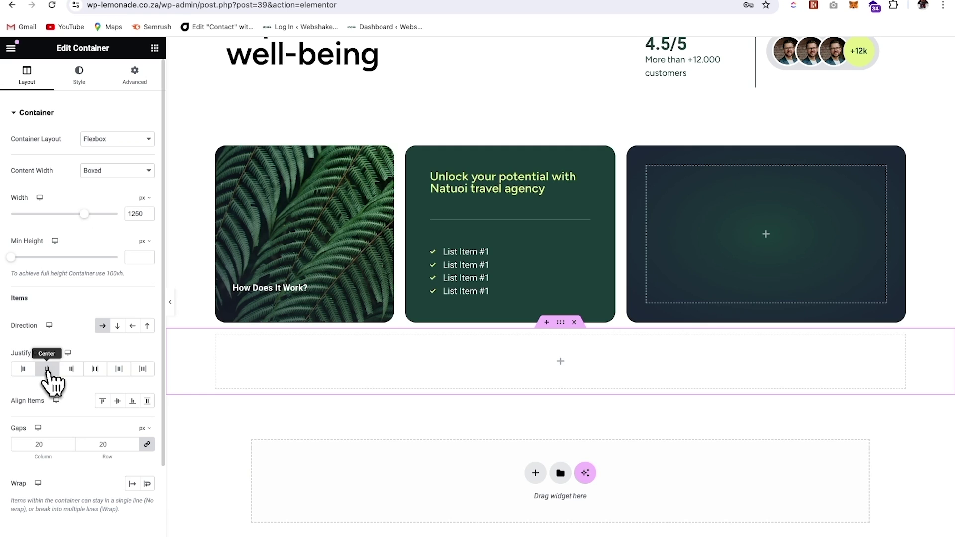
- Set the new row container's padding to 4 px top, 10 px right, 50 px bottom and 10 px left
{"action": "left_click", "coordinate": [134, 75]}
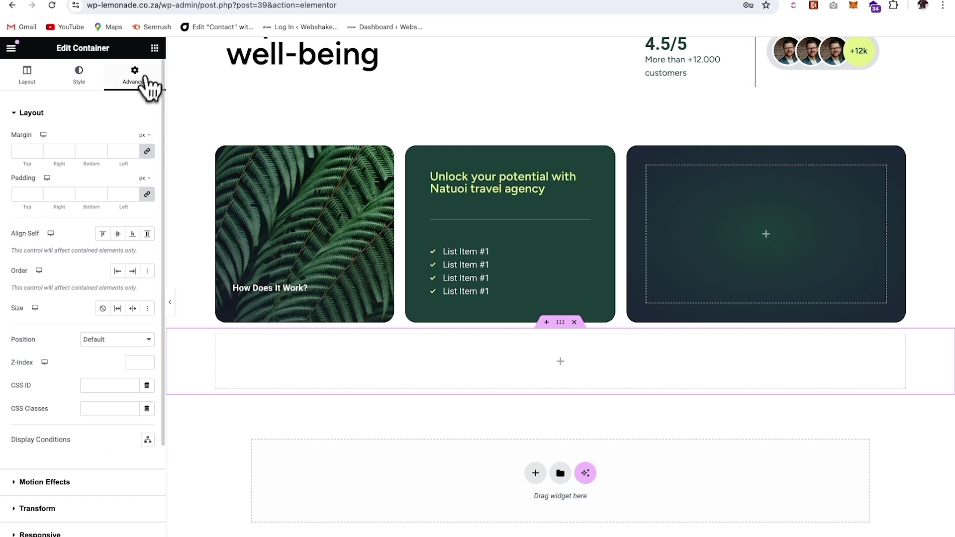
{"action": "left_click", "coordinate": [26, 198]}
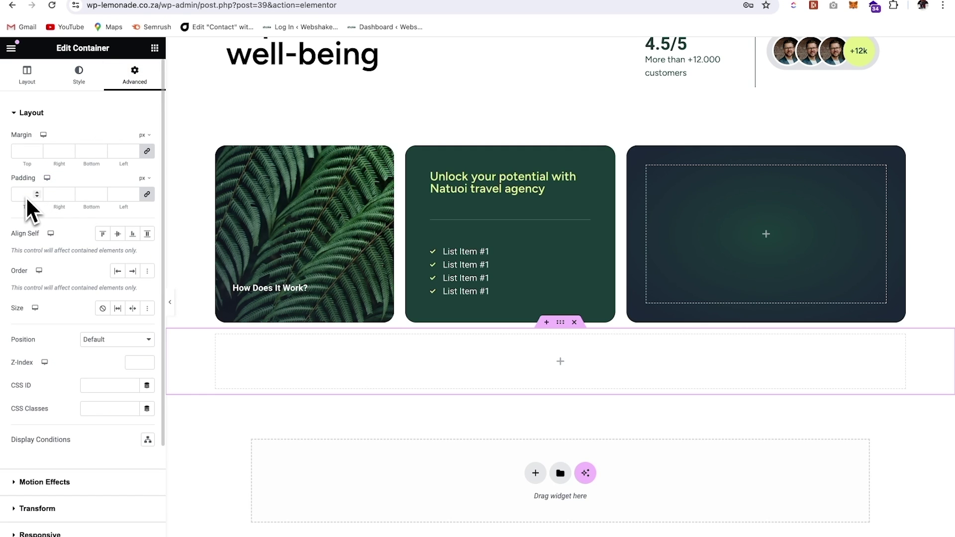
{"action": "type", "text": "0"}
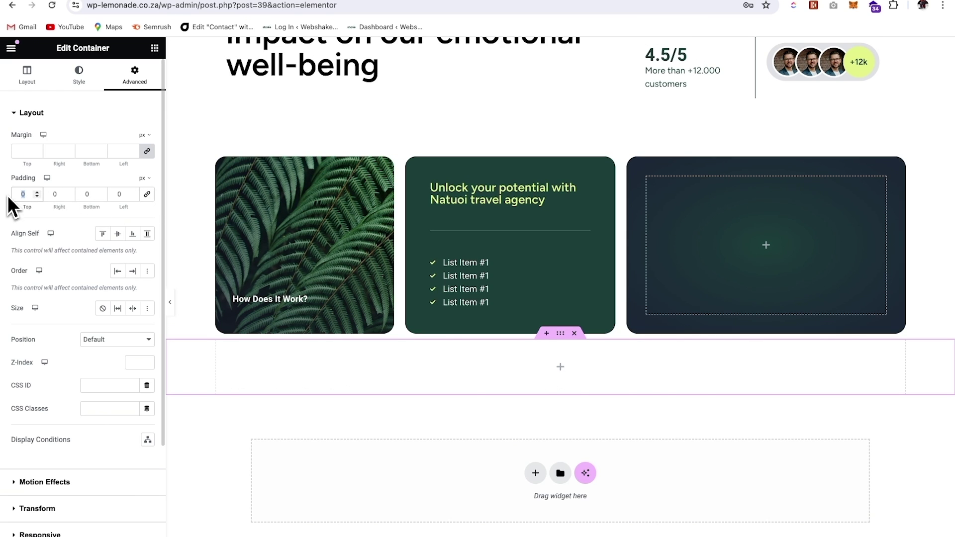
{"action": "type", "text": "4"}
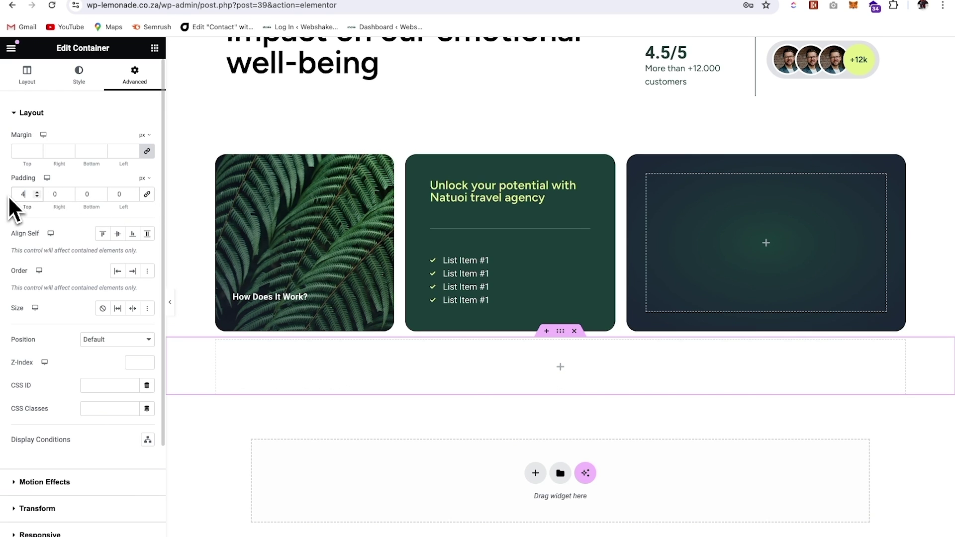
{"action": "key", "text": "Tab"}
{"action": "type", "text": "10"}
{"action": "key", "text": "Tab"}
{"action": "type", "text": "50"}
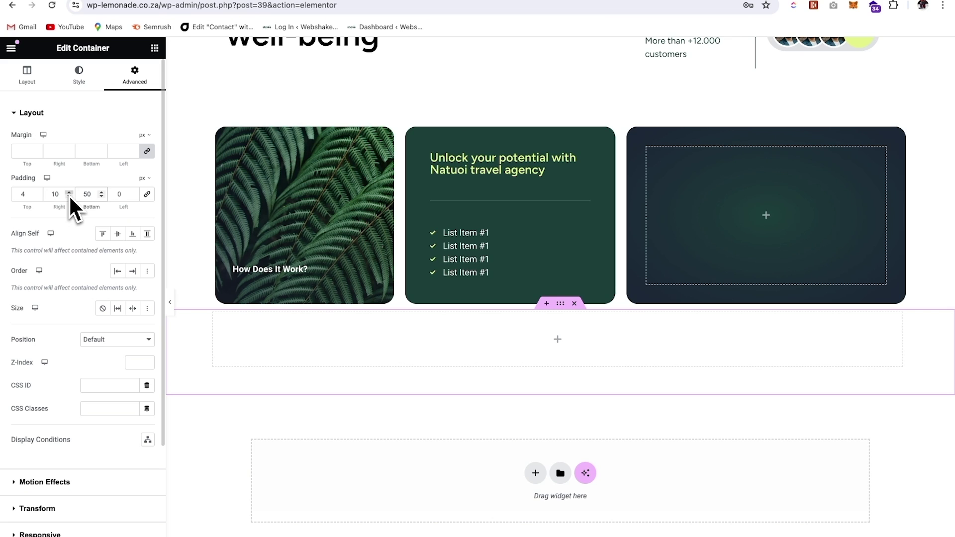
- Add a container inside the new row, make its content full width and set its width to 65%
{"action": "left_click", "coordinate": [155, 48]}
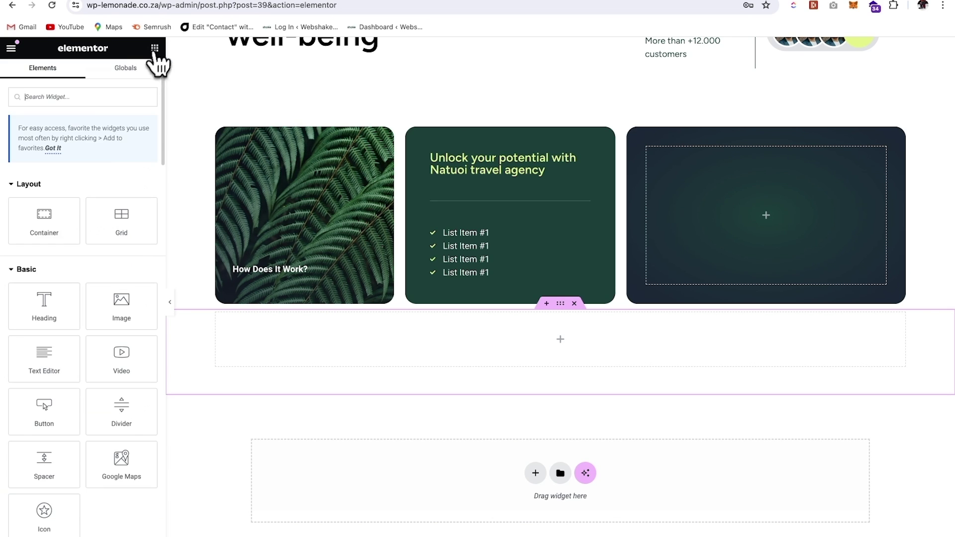
{"action": "left_click_drag", "start_coordinate": [64, 194], "coordinate": [307, 339]}
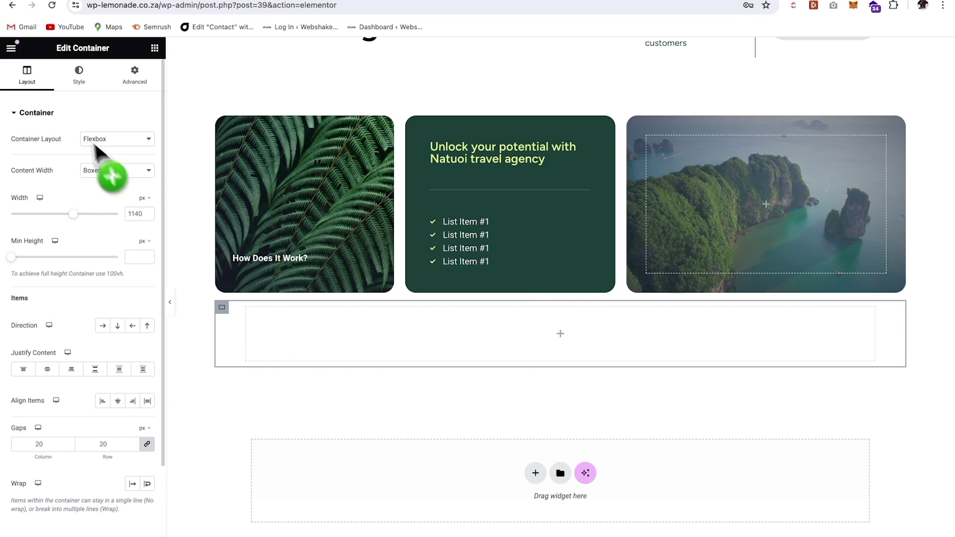
{"action": "left_click", "coordinate": [106, 173]}
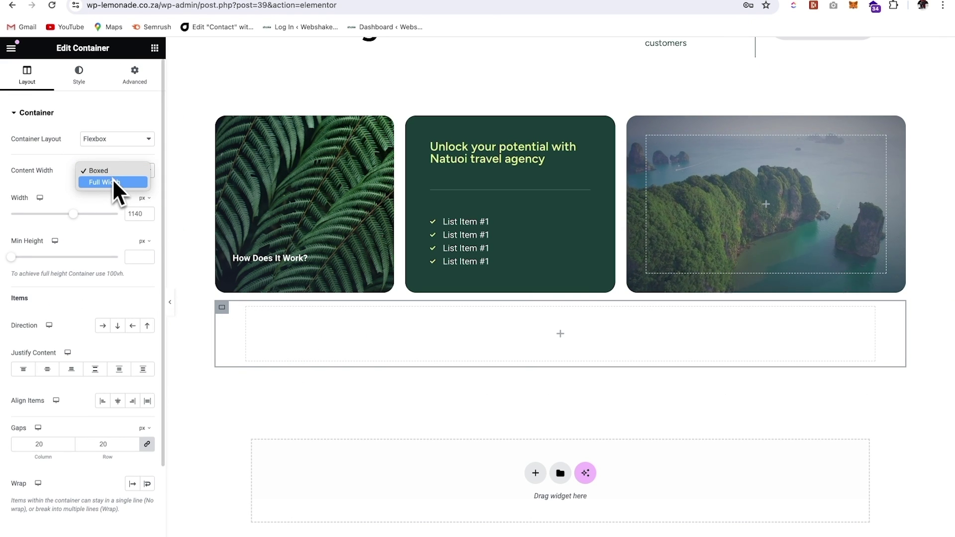
{"action": "left_click", "coordinate": [114, 184]}
{"action": "double_click", "coordinate": [132, 214]}
{"action": "type", "text": "60"}
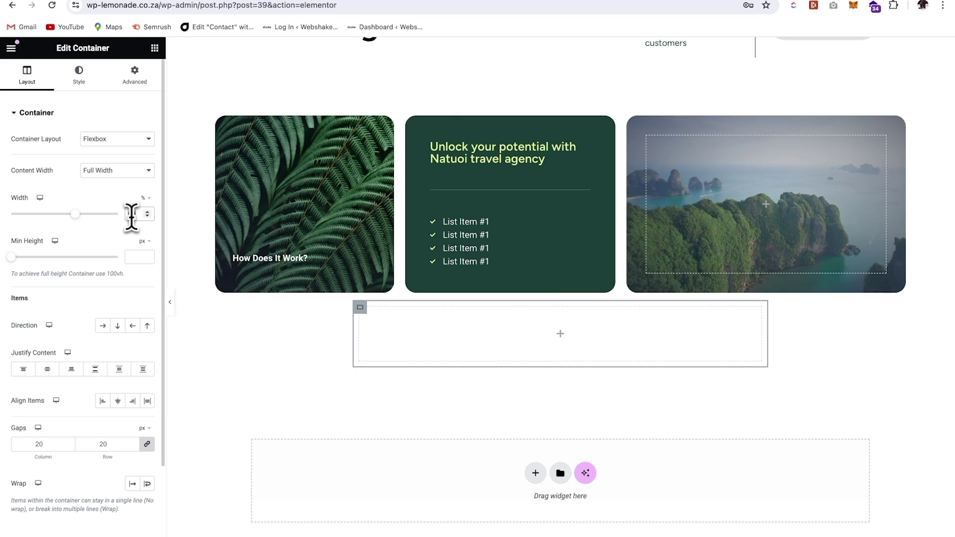
{"action": "key", "text": "BackSpace"}
{"action": "type", "text": "5"}
- Set the nested container's minimum height to 400 px and change its width to 60%
{"action": "left_click", "coordinate": [133, 258]}
{"action": "type", "text": "0"}
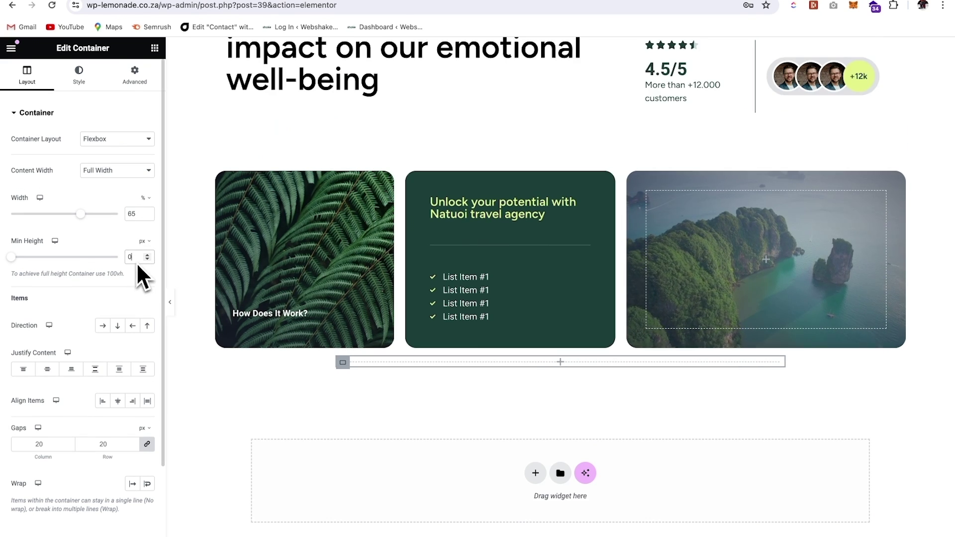
{"action": "type", "text": "400"}
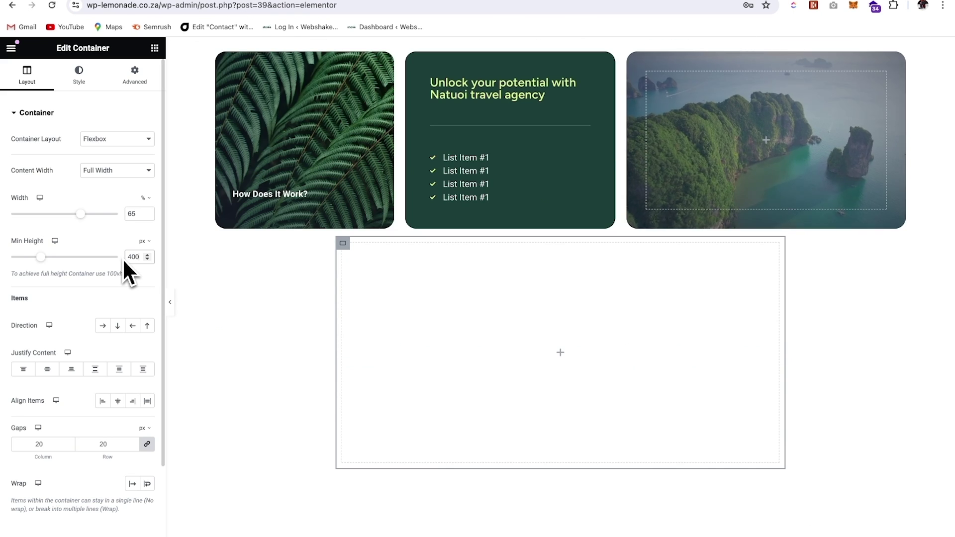
{"action": "left_click", "coordinate": [136, 214]}
{"action": "key", "text": "BackSpace"}
{"action": "type", "text": "0"}
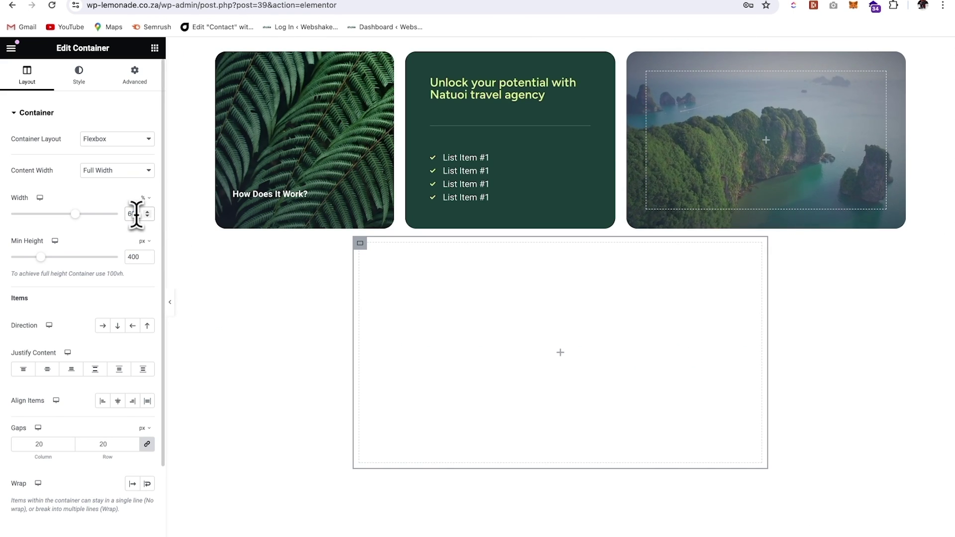
- Make the nested container grow to fill the row, and duplicate it with a width of 30% for the copy
{"action": "left_click", "coordinate": [138, 83]}
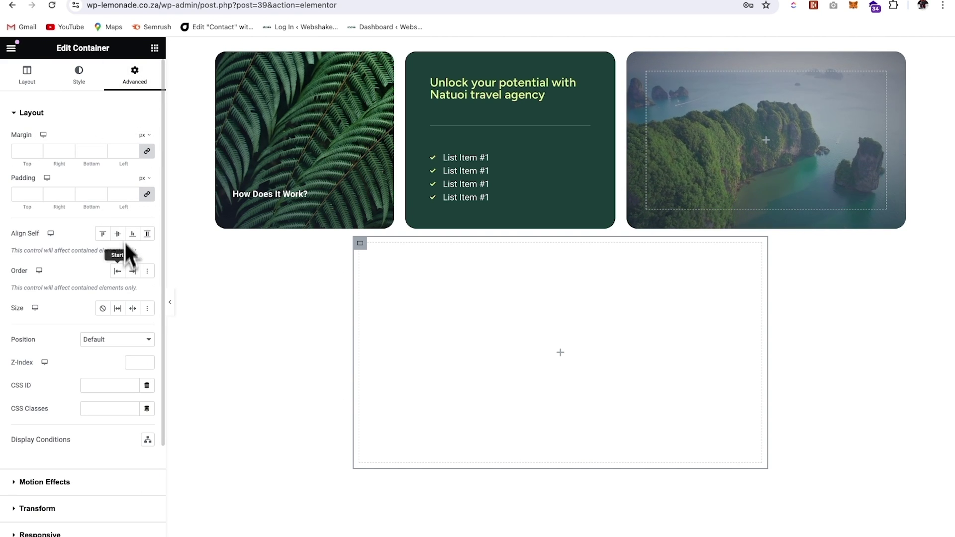
{"action": "left_click", "coordinate": [117, 308]}
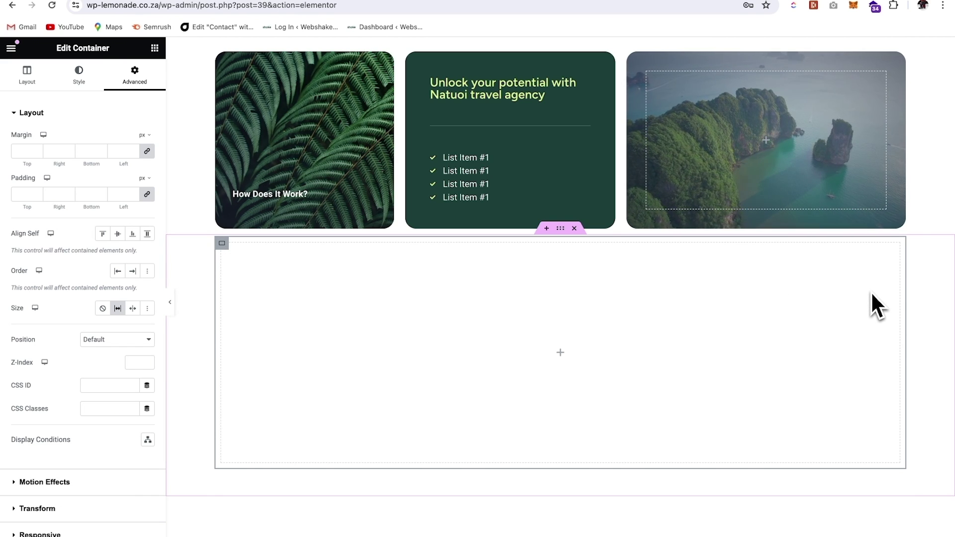
{"action": "right_click", "coordinate": [224, 243]}
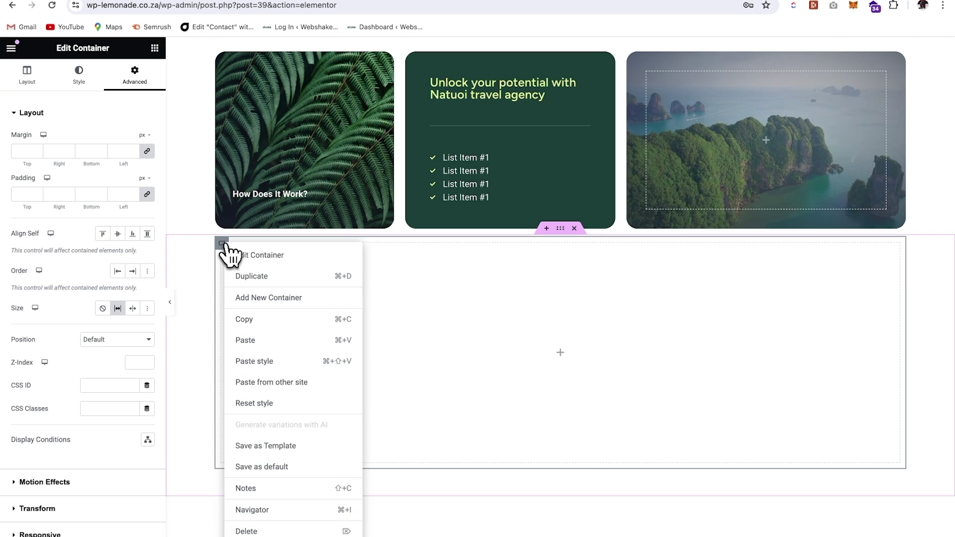
{"action": "left_click", "coordinate": [269, 279]}
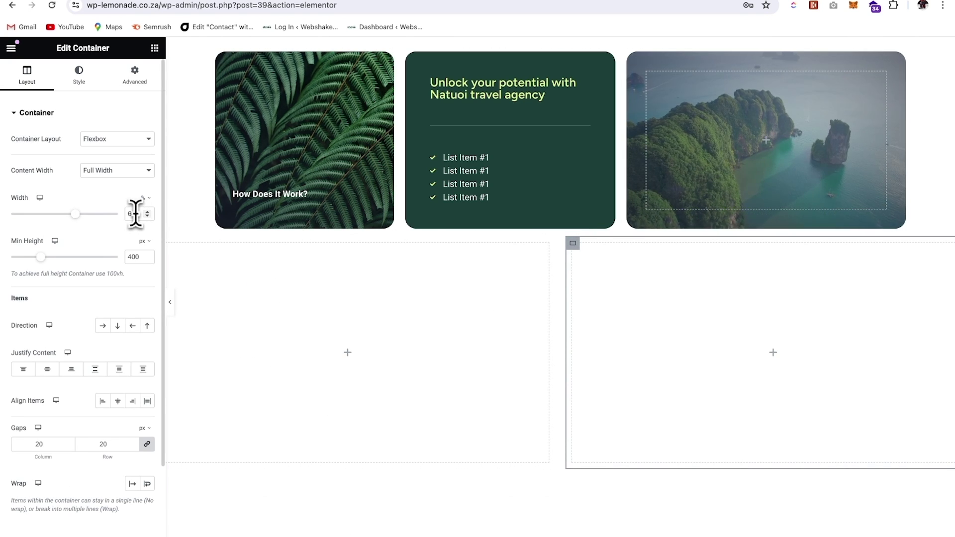
{"action": "type", "text": "30"}
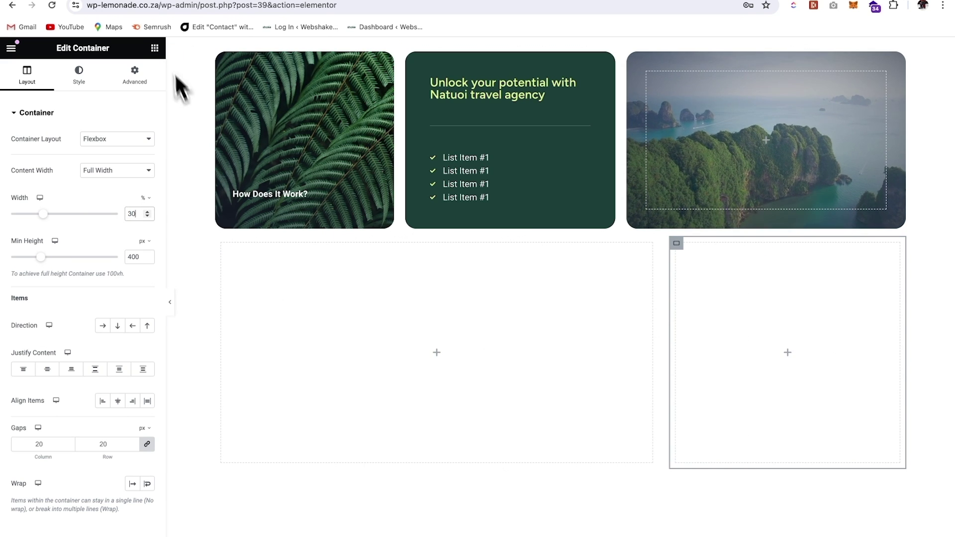
- Add a container inside the wide nested container and apply the fern card's copied style to it
{"action": "left_click", "coordinate": [155, 48]}
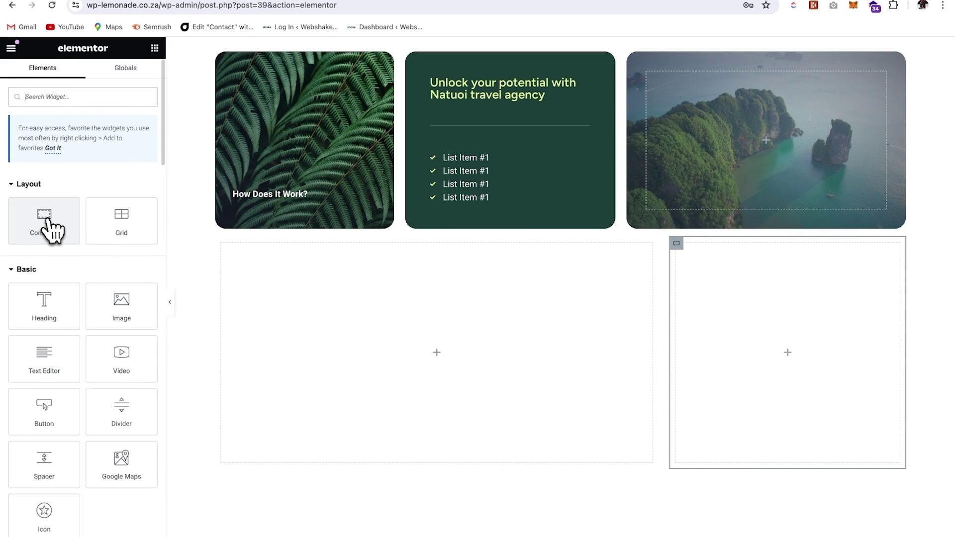
{"action": "left_click_drag", "start_coordinate": [50, 229], "coordinate": [358, 318]}
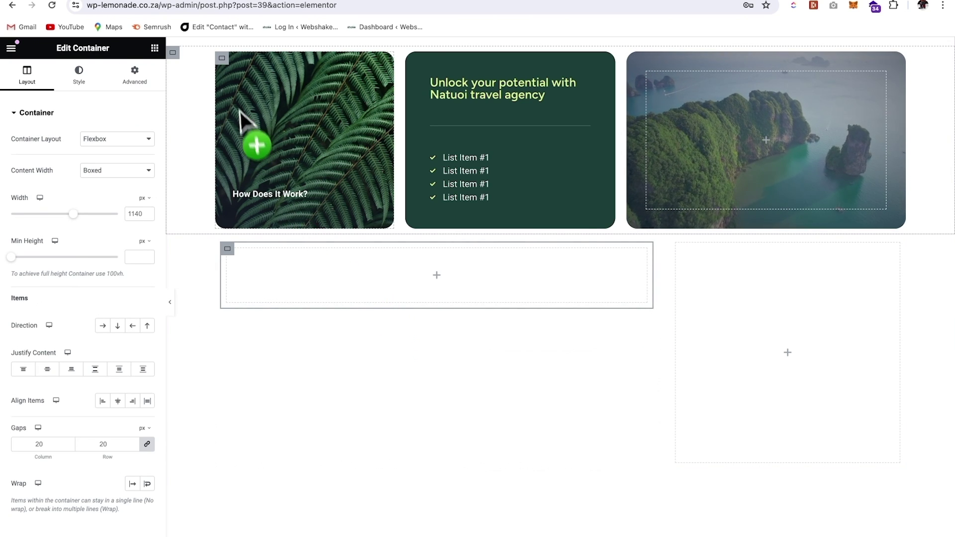
{"action": "right_click", "coordinate": [223, 62]}
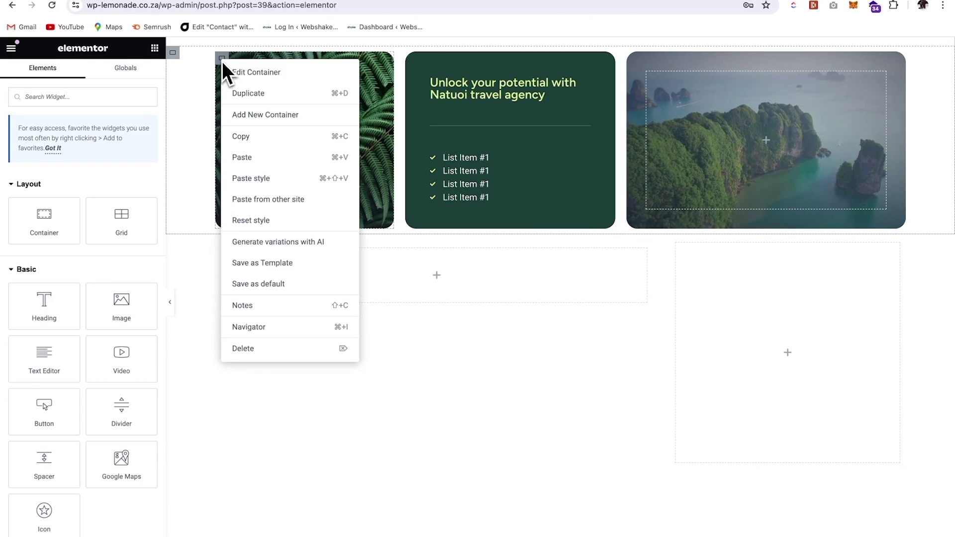
{"action": "left_click", "coordinate": [247, 141]}
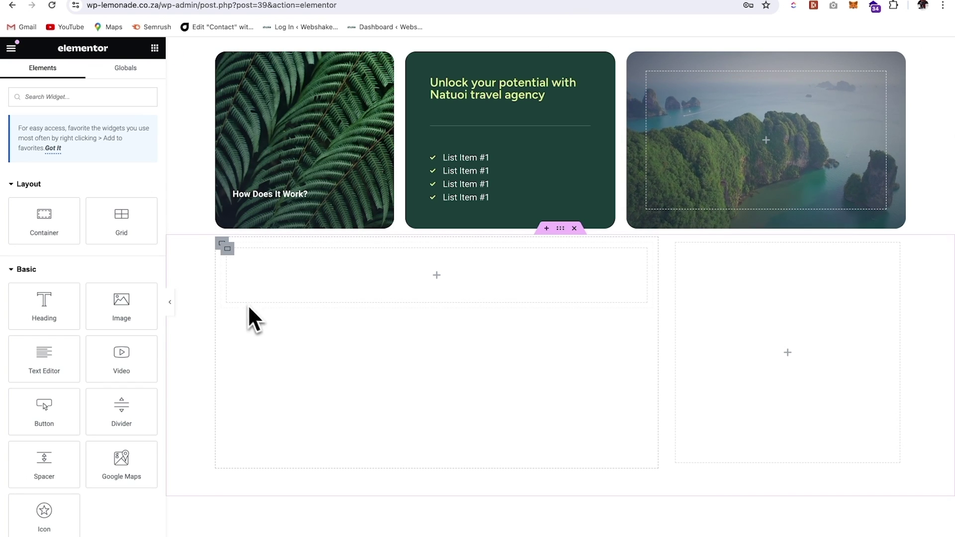
{"action": "right_click", "coordinate": [228, 250]}
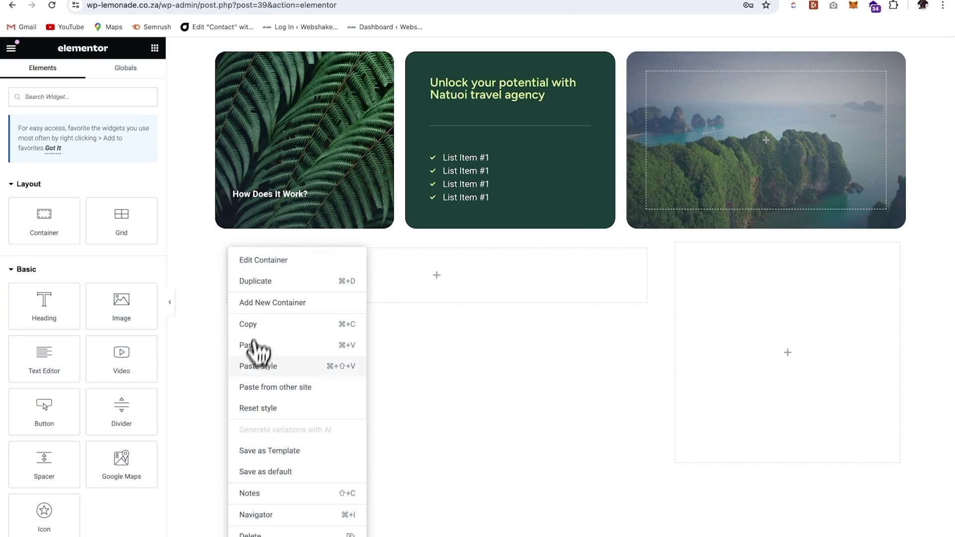
{"action": "left_click", "coordinate": [262, 368]}
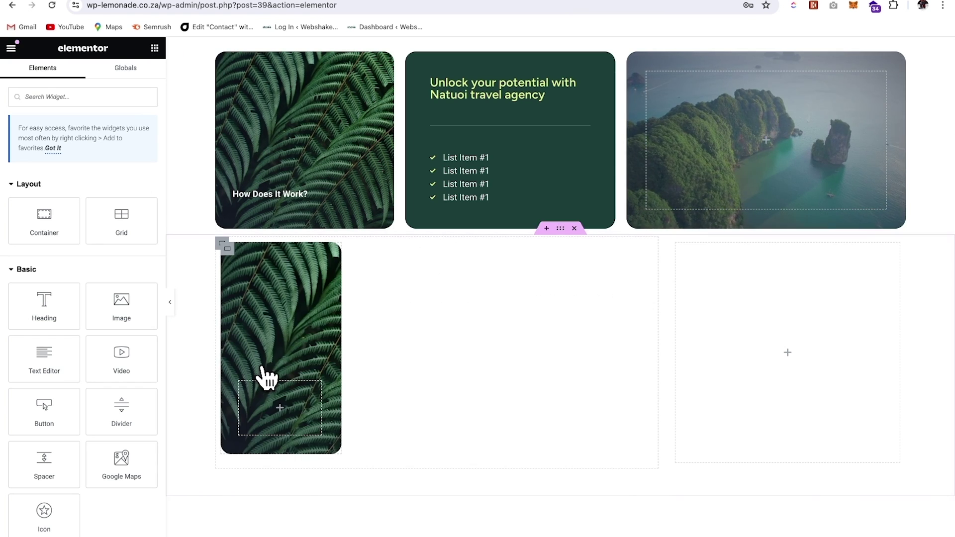
- Change the new fern container's content width to Boxed so it spans its parent
{"action": "left_click", "coordinate": [227, 249]}
{"action": "left_click", "coordinate": [112, 173]}
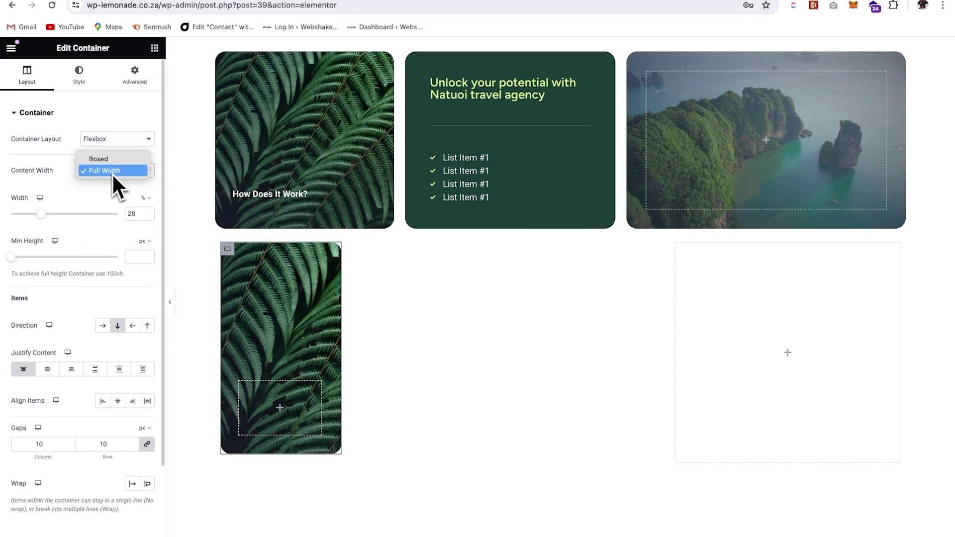
{"action": "left_click", "coordinate": [114, 160]}
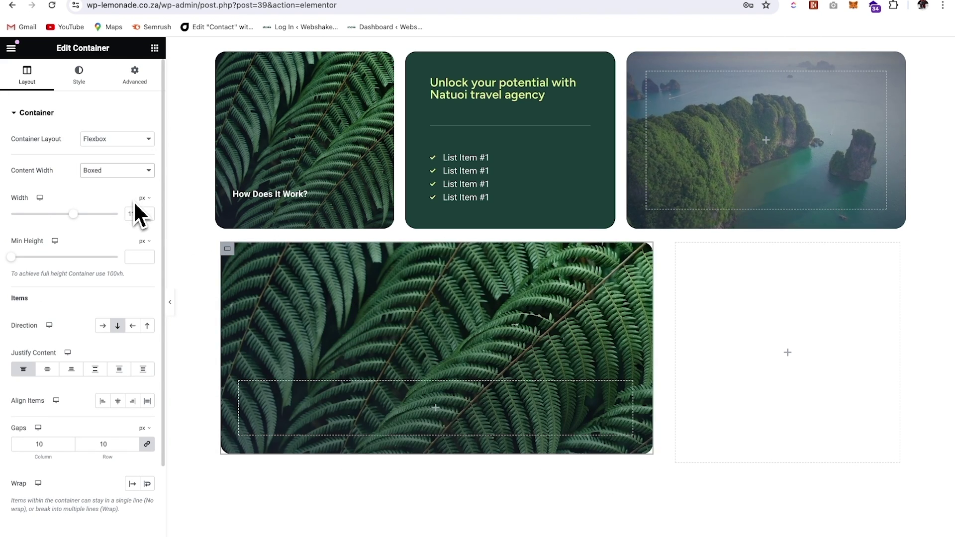
- Copy the wide fern container and paste it into the empty narrow container beside it
{"action": "left_click", "coordinate": [227, 249]}
{"action": "right_click", "coordinate": [228, 249]}
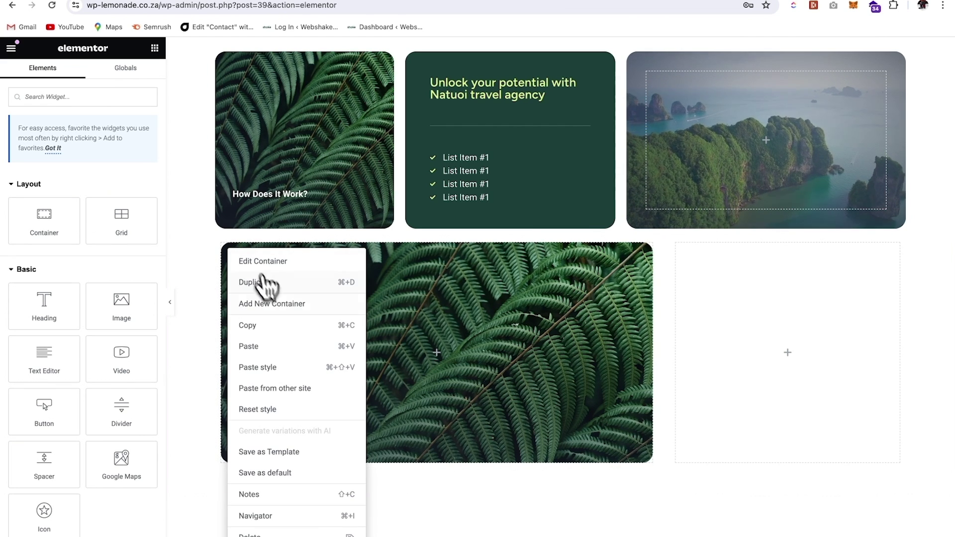
{"action": "left_click", "coordinate": [265, 332]}
{"action": "right_click", "coordinate": [674, 260]}
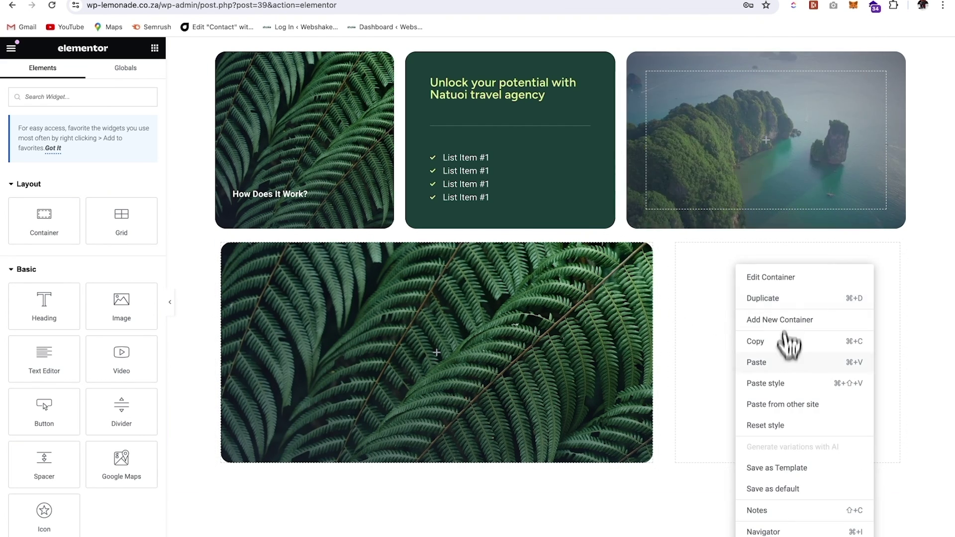
{"action": "left_click", "coordinate": [774, 366]}
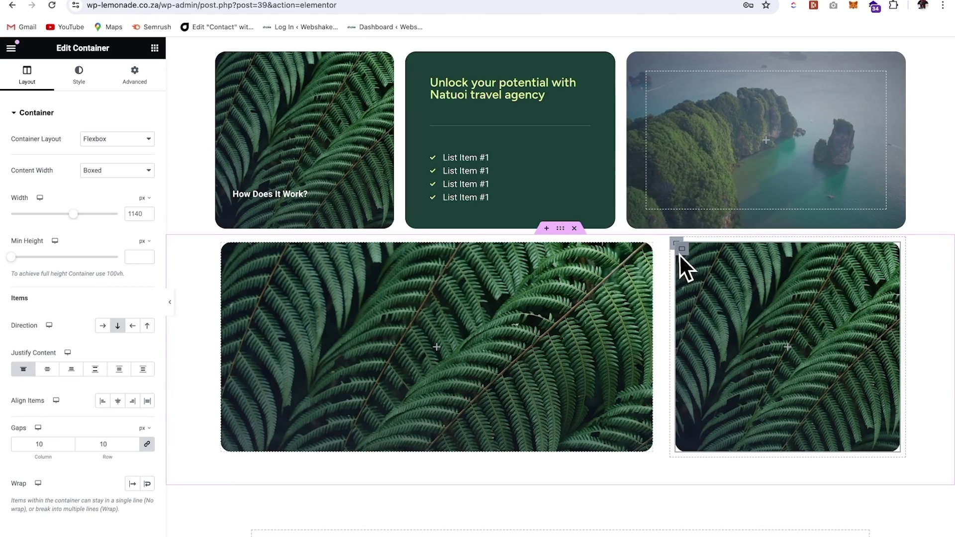
- Give the second fern column a larger share of the row, and duplicate that column's container
{"action": "left_click_drag", "start_coordinate": [661, 298], "coordinate": [608, 249]}
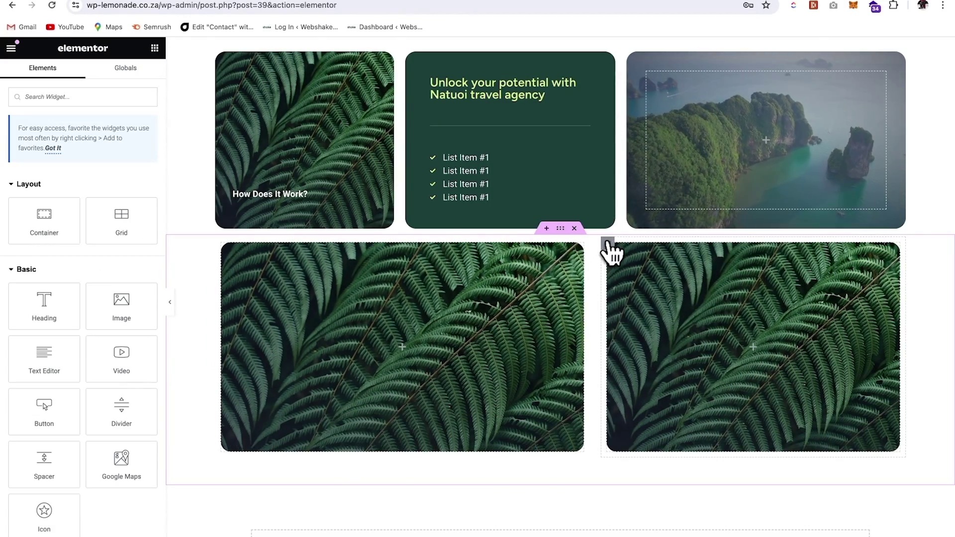
{"action": "right_click", "coordinate": [611, 249]}
{"action": "left_click", "coordinate": [643, 277]}
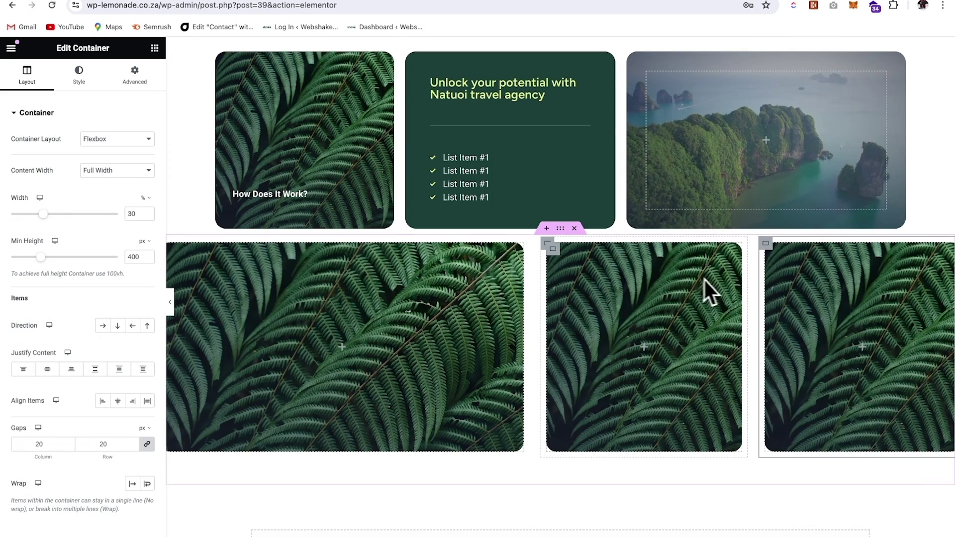
- Set the second row's parent container to wrap its items onto multiple lines
{"action": "left_click", "coordinate": [560, 229]}
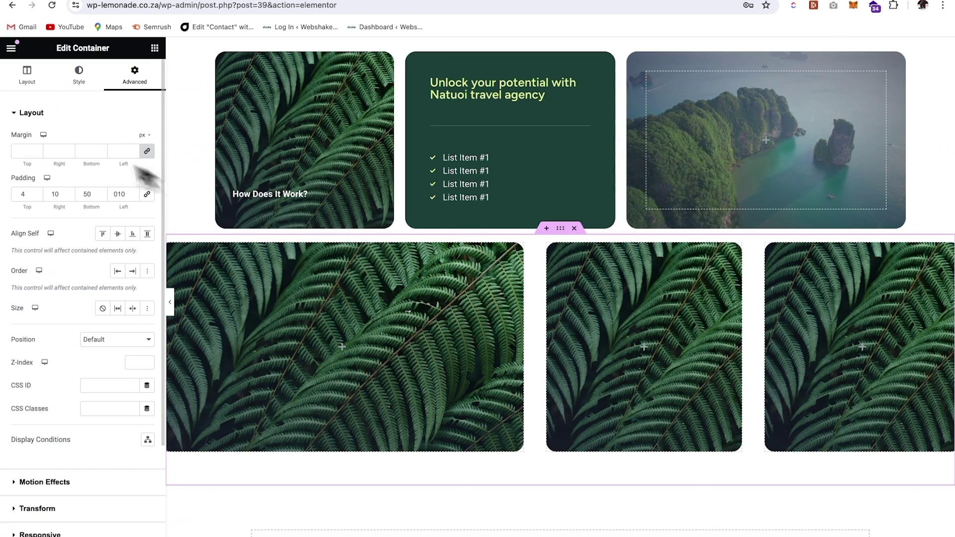
{"action": "left_click", "coordinate": [27, 79]}
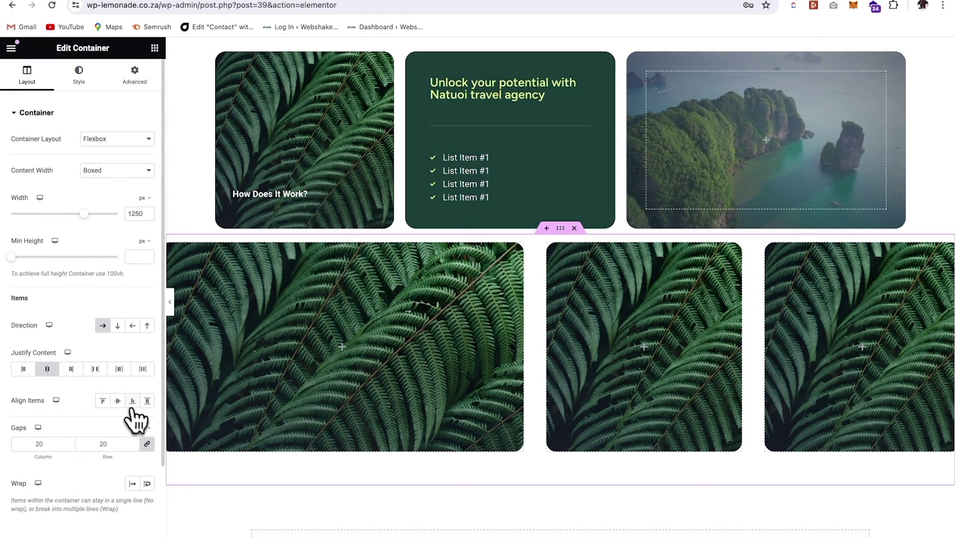
{"action": "left_click", "coordinate": [148, 484]}
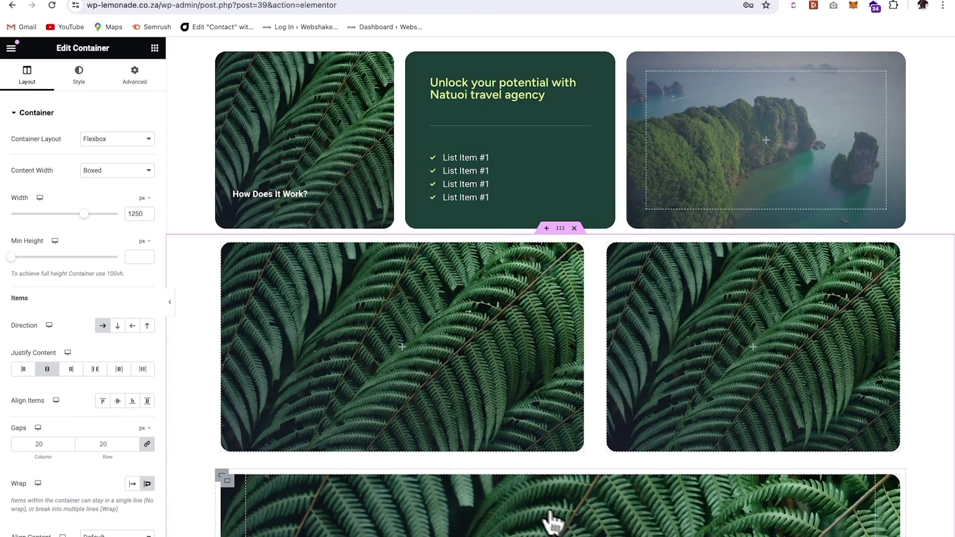
{"action": "scroll", "coordinate": [697, 427], "scroll_direction": "down", "scroll_amount": 2}
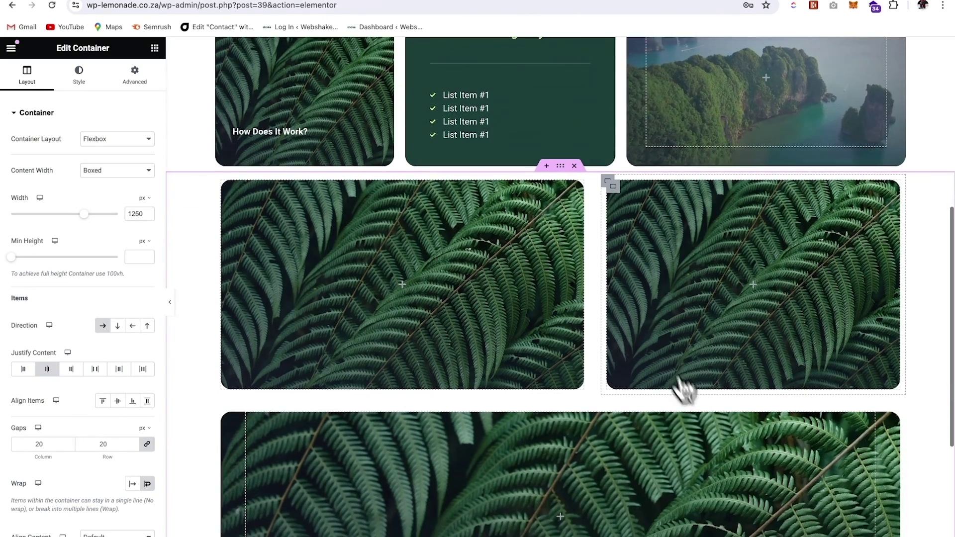
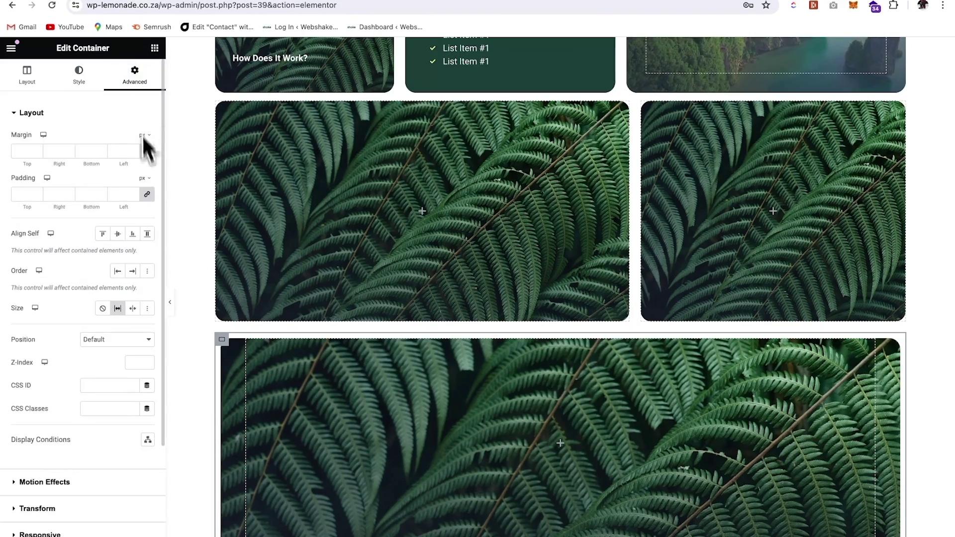
- Paste the copied Nature heading and the lorem ipsum paragraph into the wide fern container of the second row
{"action": "scroll", "coordinate": [518, 282], "scroll_direction": "down", "scroll_amount": 4}
{"action": "scroll", "coordinate": [518, 280], "scroll_direction": "up", "scroll_amount": 5}
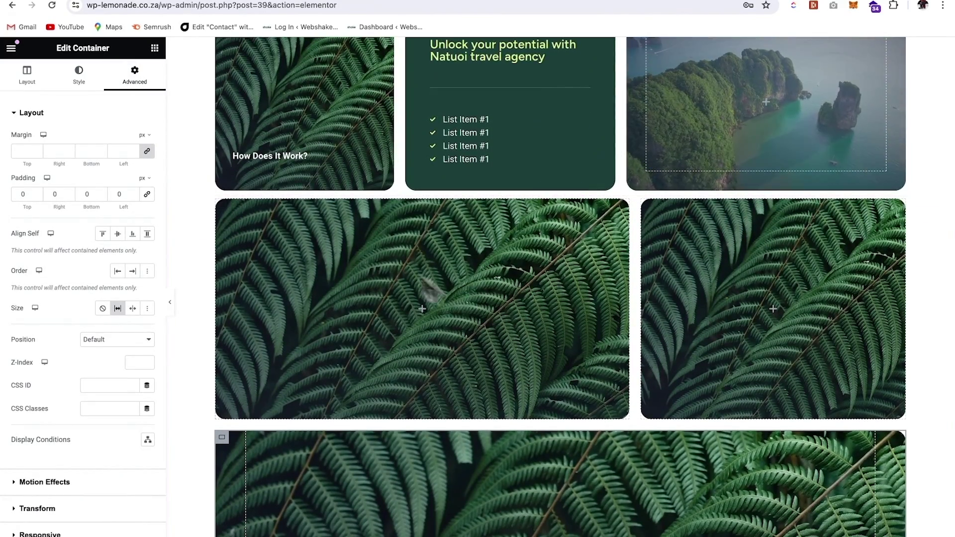
{"action": "left_click", "coordinate": [155, 48]}
{"action": "right_click", "coordinate": [425, 294]}
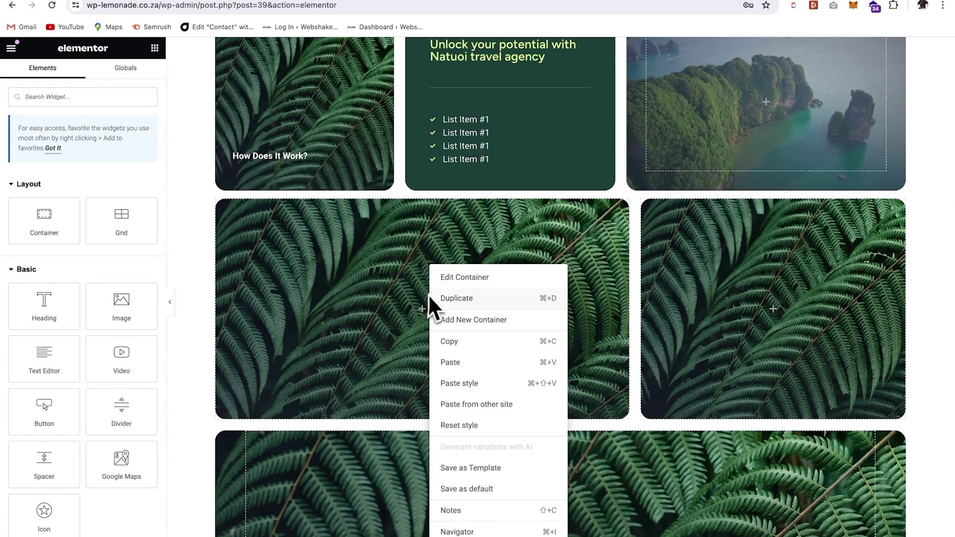
{"action": "left_click", "coordinate": [460, 362]}
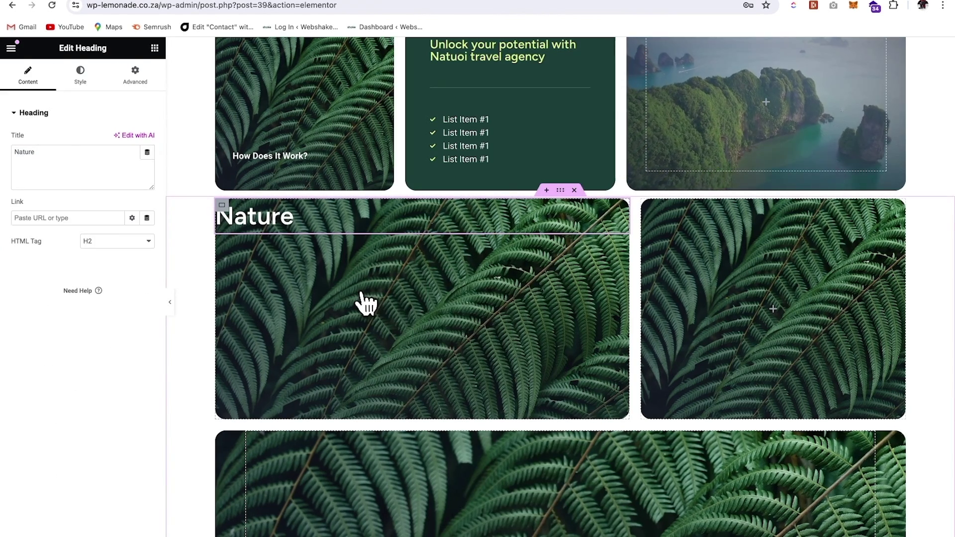
{"action": "right_click", "coordinate": [351, 266]}
{"action": "left_click", "coordinate": [395, 367]}
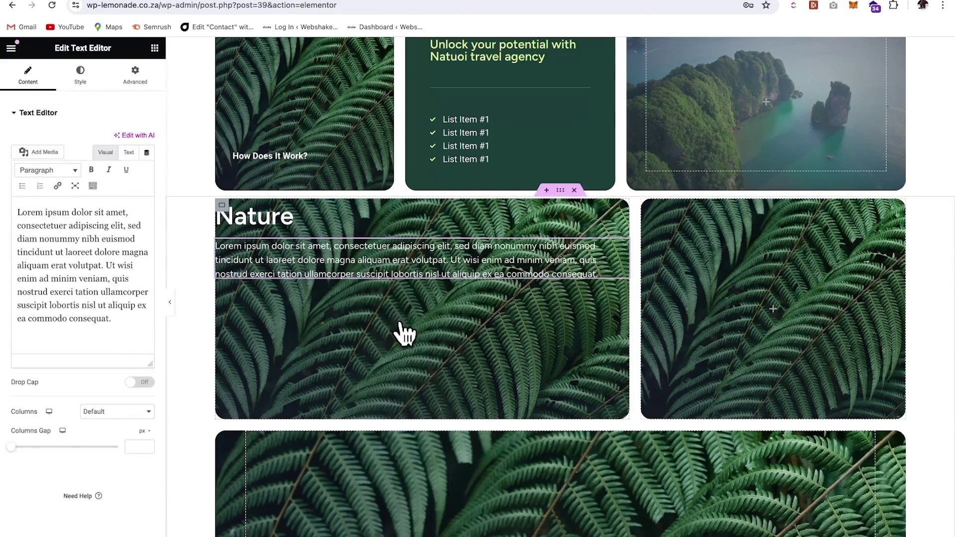
- Copy the Explore More button from the header area and paste it below the paragraph in the wide fern container
{"action": "scroll", "coordinate": [397, 221], "scroll_direction": "up", "scroll_amount": 6}
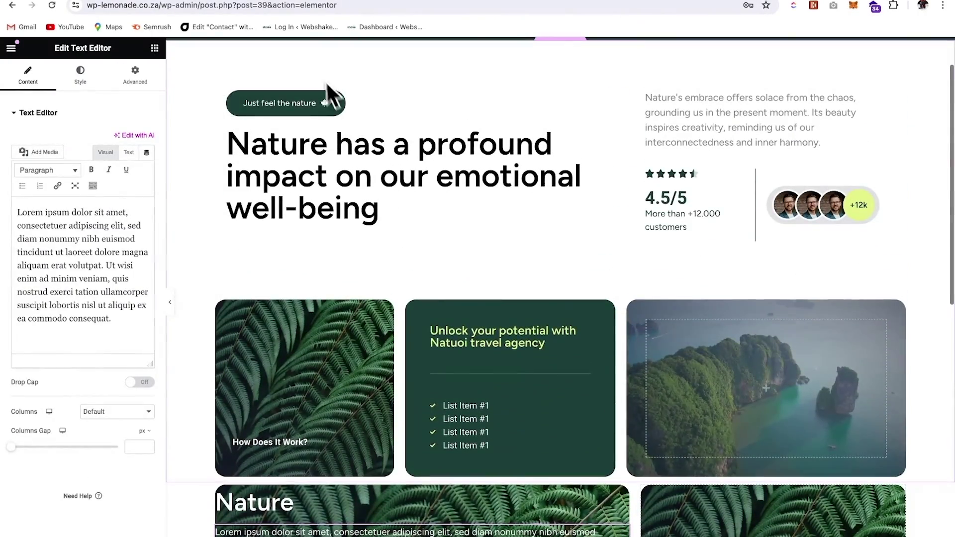
{"action": "right_click", "coordinate": [618, 102]}
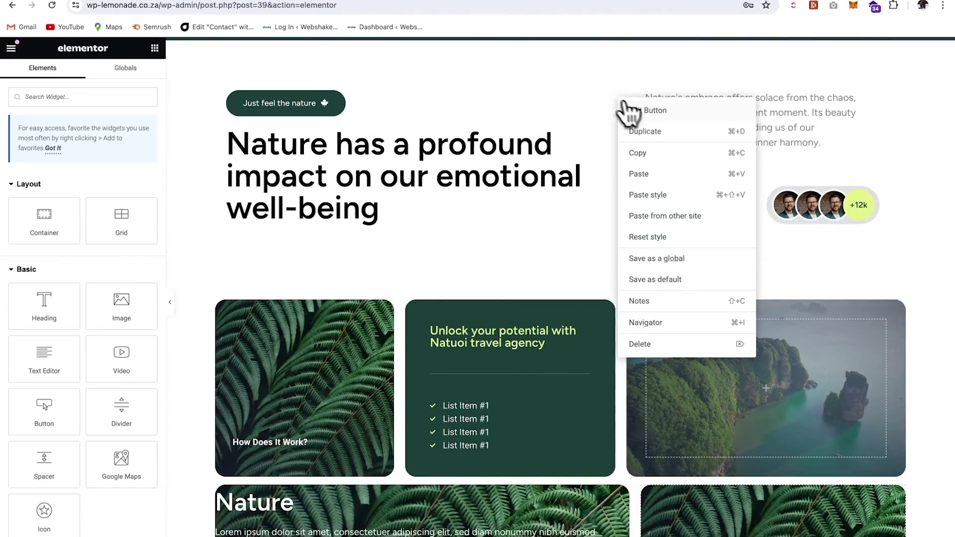
{"action": "left_click", "coordinate": [652, 153]}
{"action": "scroll", "coordinate": [547, 219], "scroll_direction": "down", "scroll_amount": 6}
{"action": "right_click", "coordinate": [497, 322]}
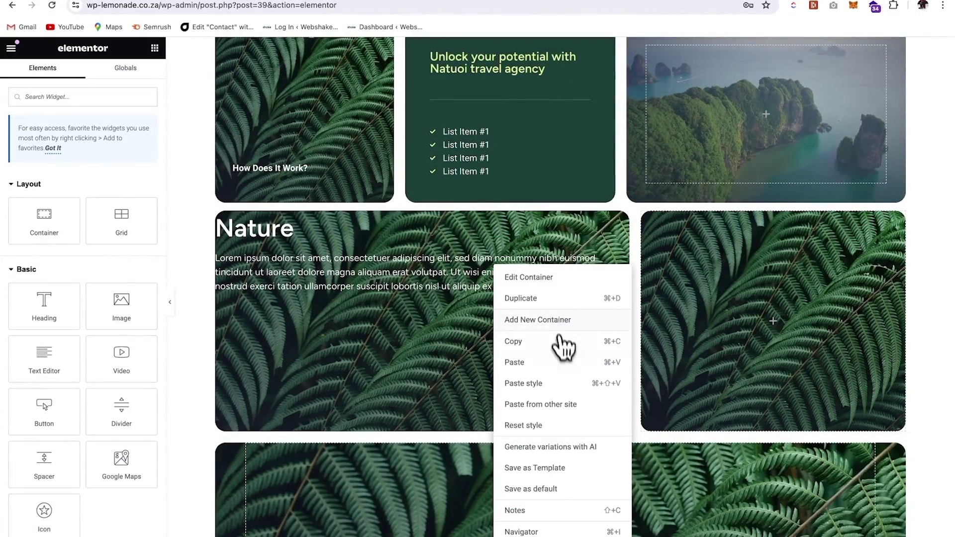
{"action": "left_click", "coordinate": [549, 361]}
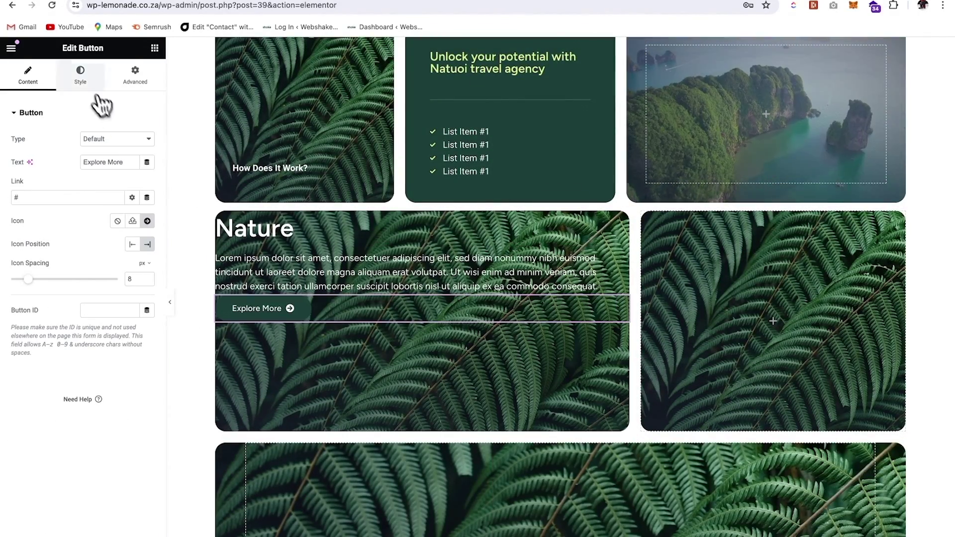
- Set the pasted Explore More button's text color to the global Drk Green and its background color to White
{"action": "left_click", "coordinate": [83, 76]}
{"action": "left_click", "coordinate": [132, 232]}
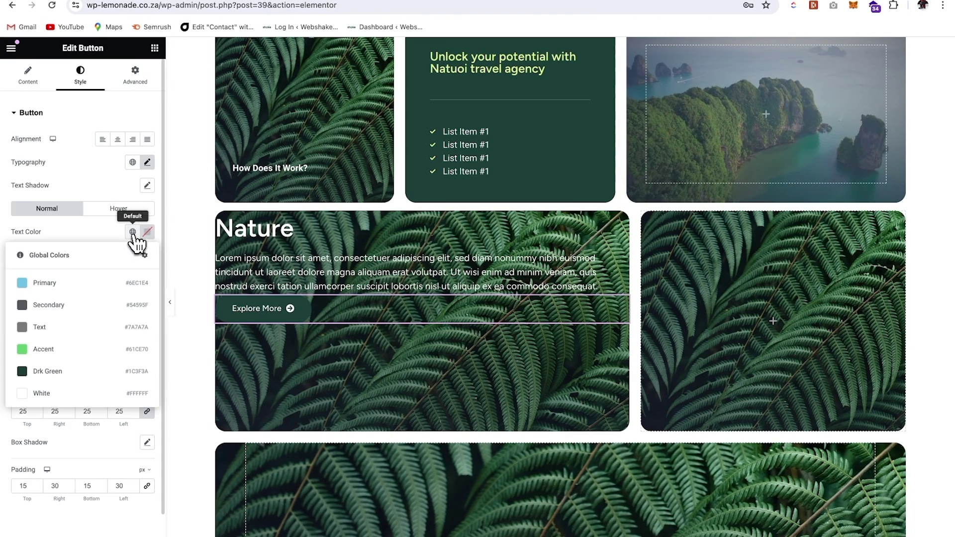
{"action": "left_click", "coordinate": [62, 371]}
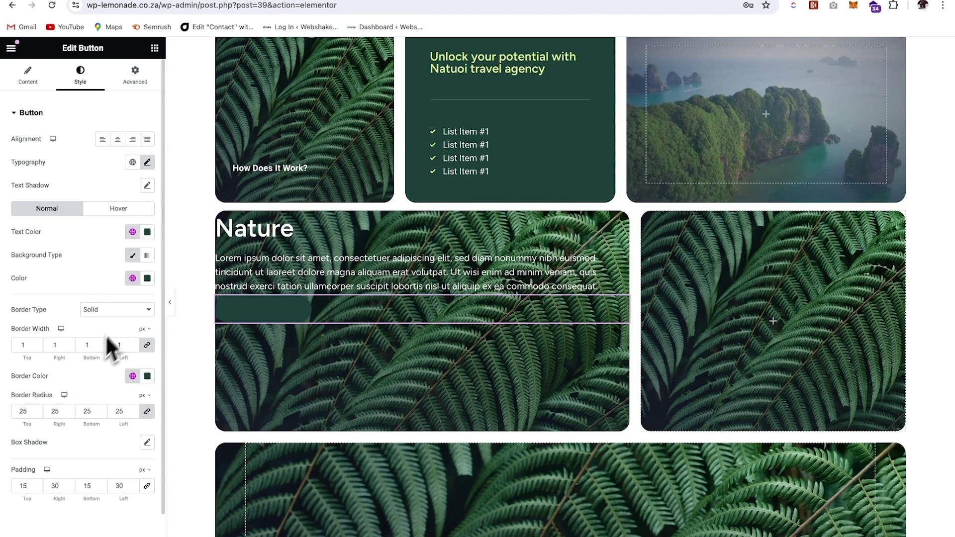
{"action": "left_click", "coordinate": [132, 280]}
{"action": "left_click", "coordinate": [67, 438]}
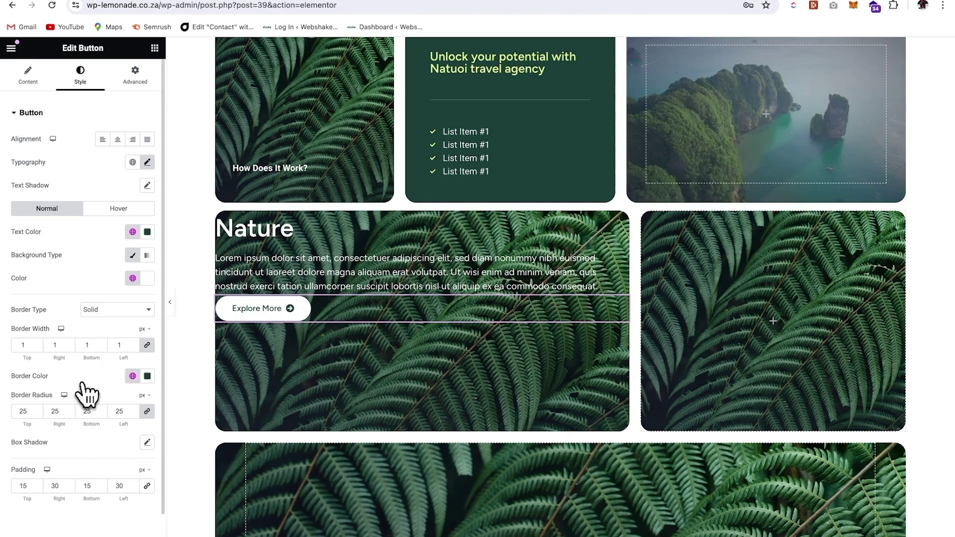
- Set the wide fern container's padding to 50 px on all four linked sides
{"action": "left_click", "coordinate": [223, 227]}
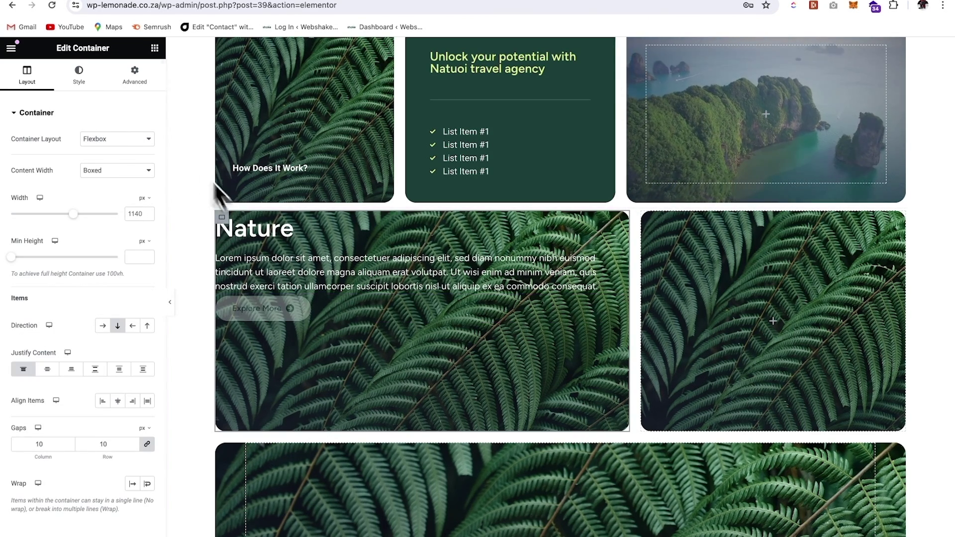
{"action": "left_click", "coordinate": [136, 77]}
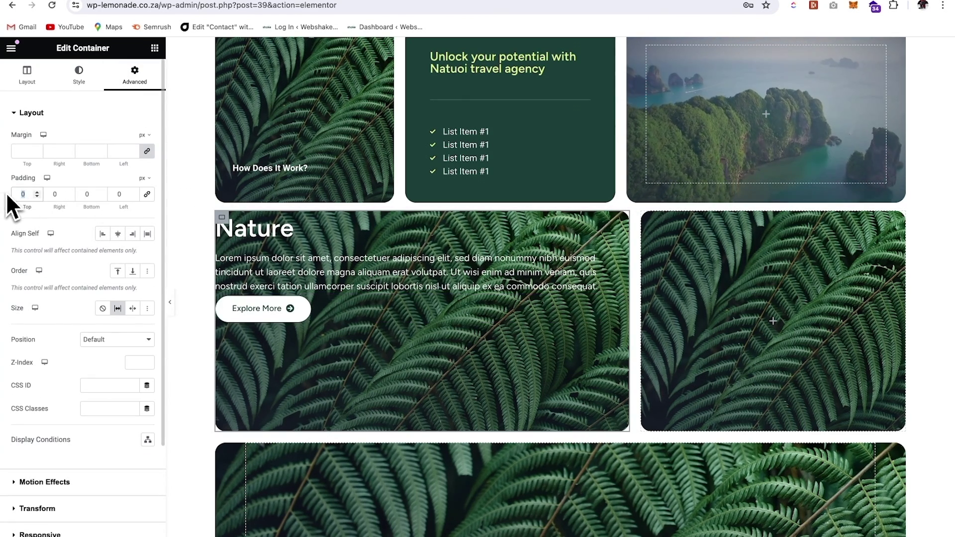
{"action": "type", "text": "50"}
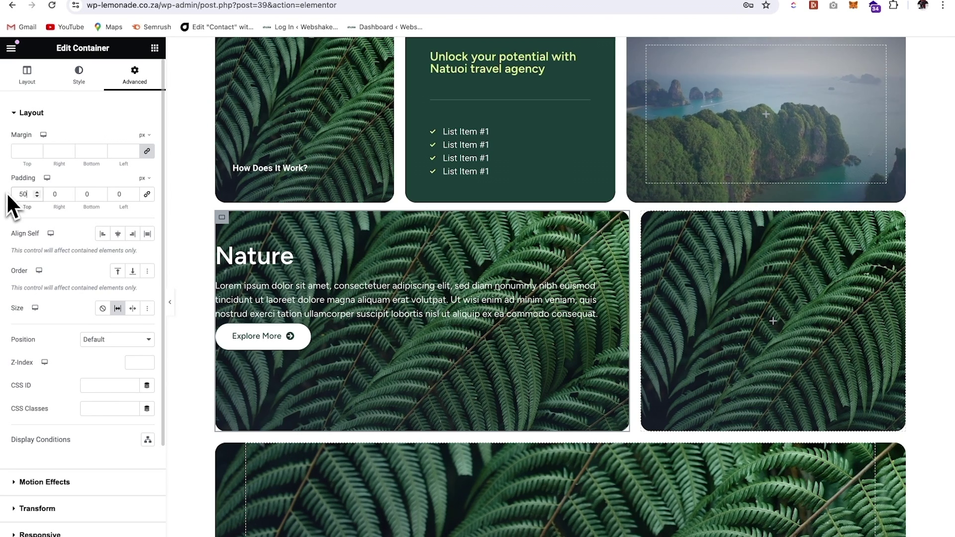
{"action": "left_click", "coordinate": [147, 194]}
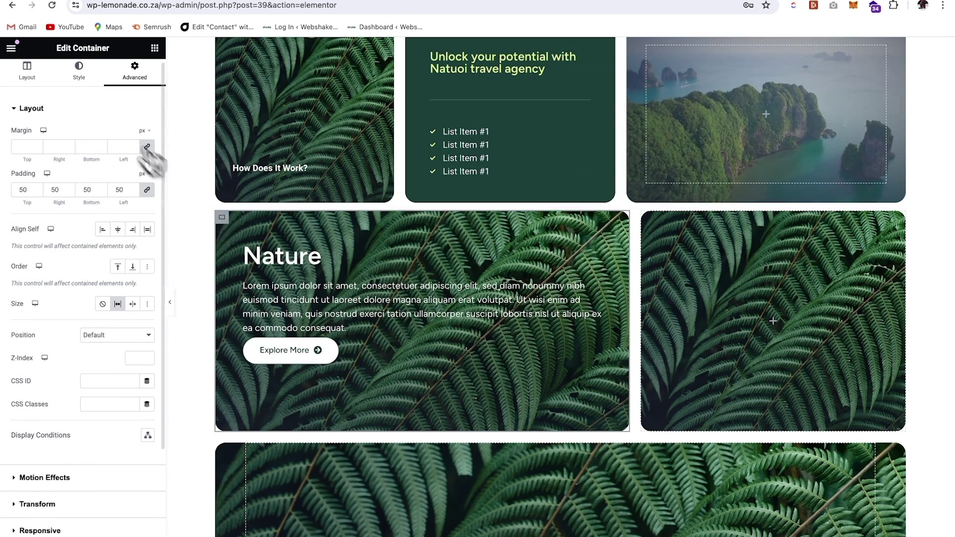
- Replace the wide container's fern background image with the photo of the hiker in the meadow
{"action": "left_click", "coordinate": [80, 73]}
{"action": "left_click", "coordinate": [98, 222]}
{"action": "left_click", "coordinate": [406, 181]}
{"action": "left_click", "coordinate": [910, 528]}
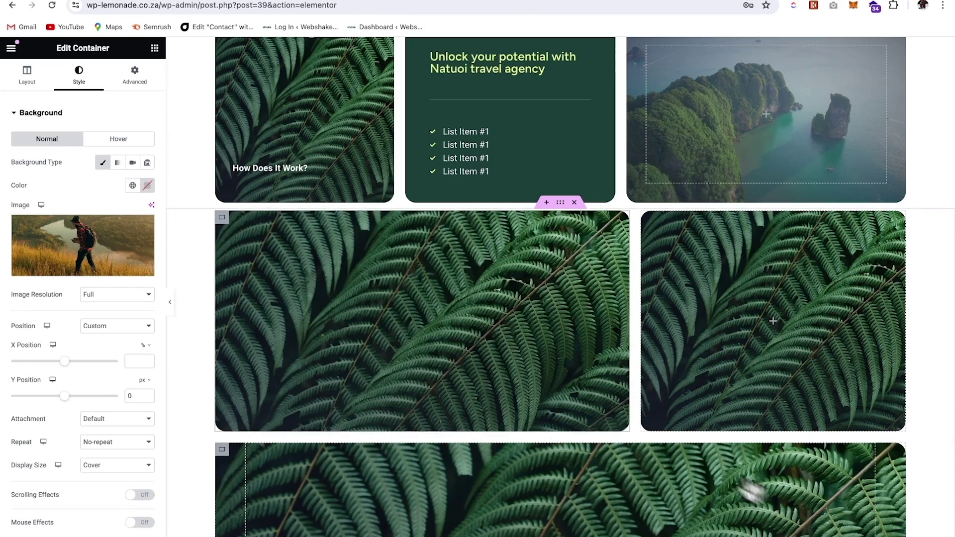
- Copy the heading, paragraph and button into the narrow fern container, and set its padding to 50 px on all sides
{"action": "left_click", "coordinate": [294, 256]}
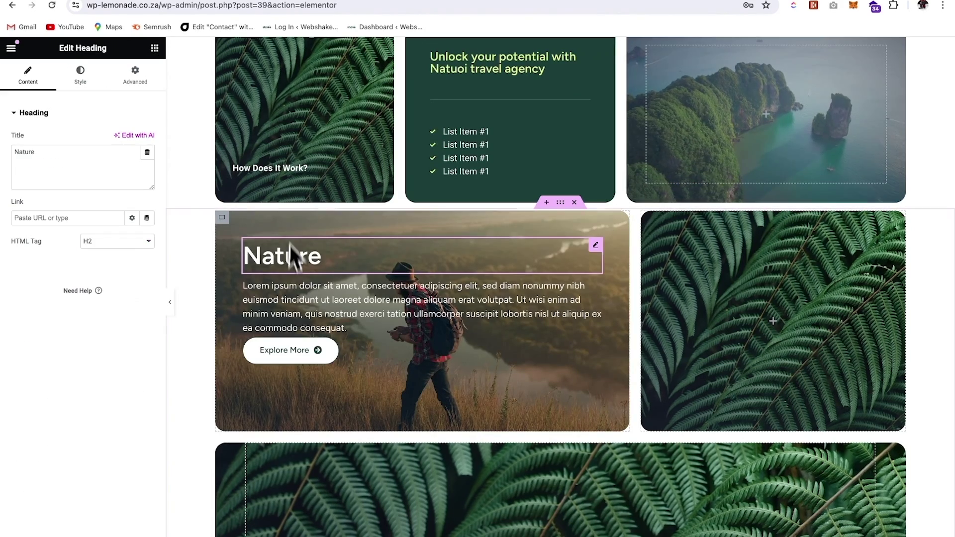
{"action": "right_click", "coordinate": [606, 260]}
{"action": "right_click", "coordinate": [778, 267]}
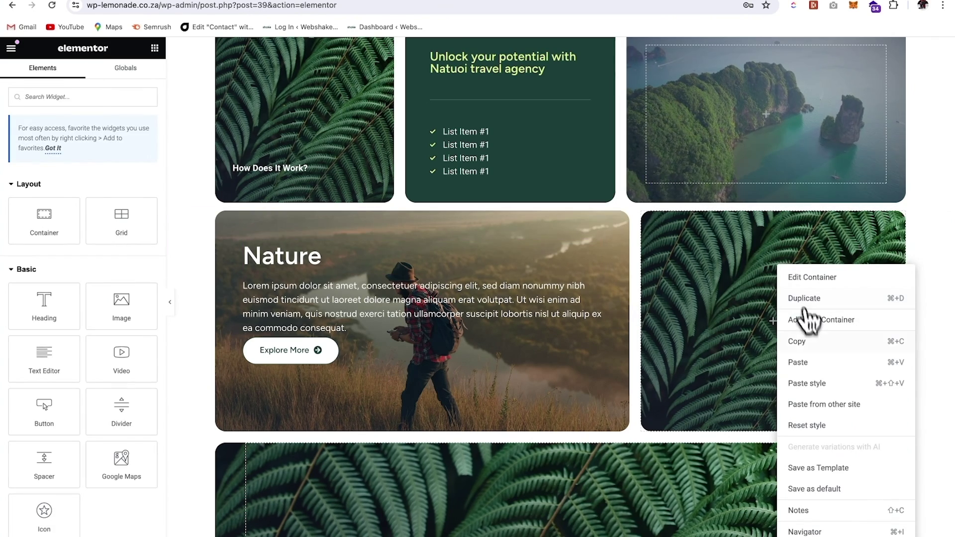
{"action": "left_click", "coordinate": [801, 364]}
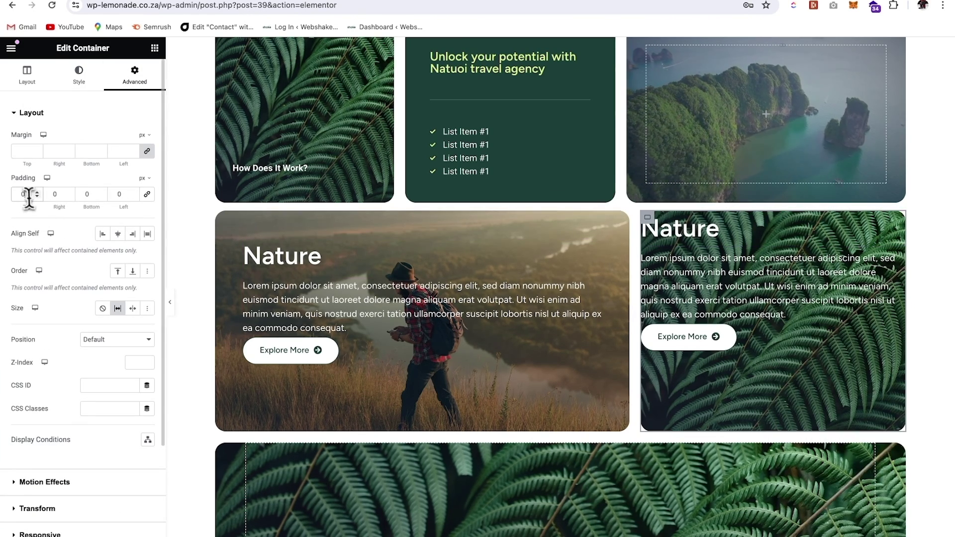
{"action": "type", "text": "50"}
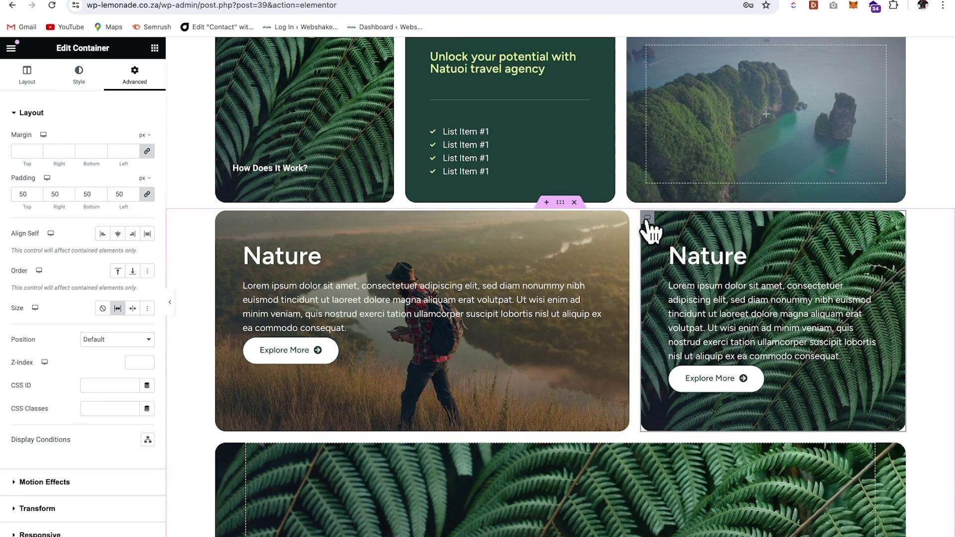
- Replace the narrow container's fern background image with the photo of the mountain lake at sunset
{"action": "left_click", "coordinate": [80, 80]}
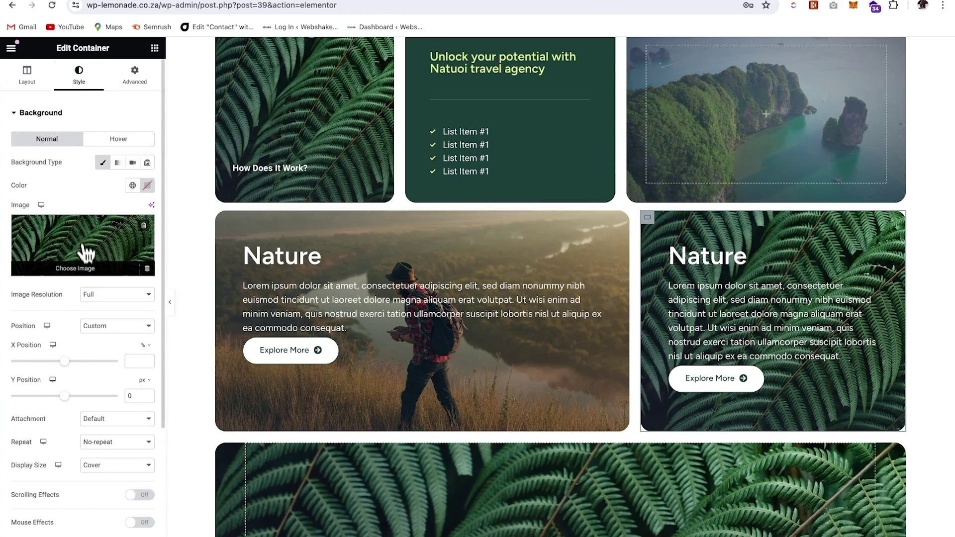
{"action": "left_click", "coordinate": [82, 245]}
{"action": "left_click", "coordinate": [904, 534]}
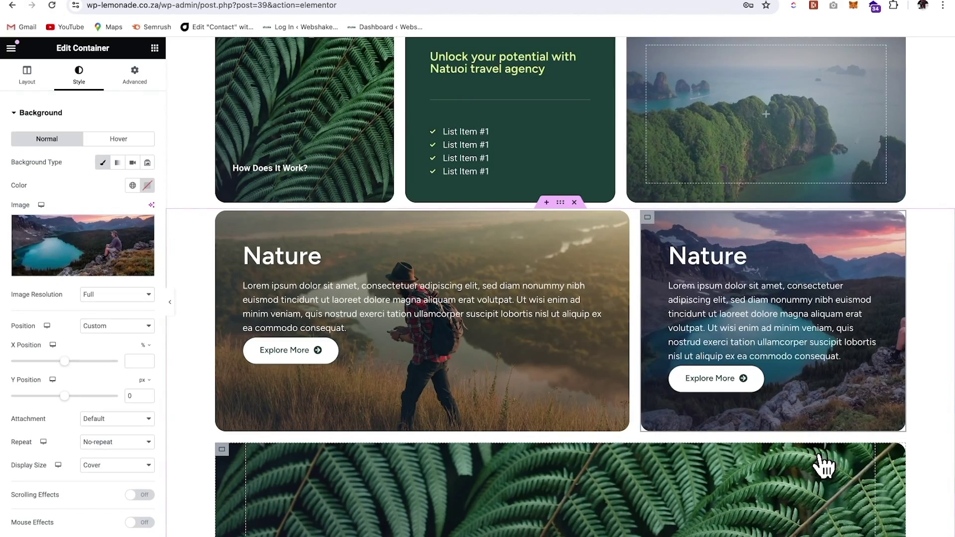
- Delete the large fern container from the column below the hiker and mountain lake cards
{"action": "scroll", "coordinate": [761, 418], "scroll_direction": "down", "scroll_amount": 2}
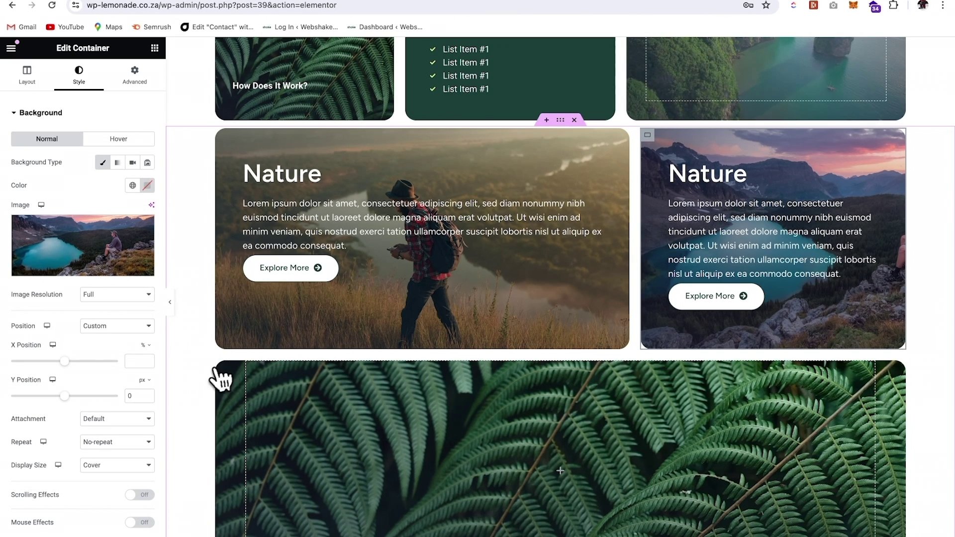
{"action": "right_click", "coordinate": [226, 378]}
{"action": "left_click", "coordinate": [261, 379]}
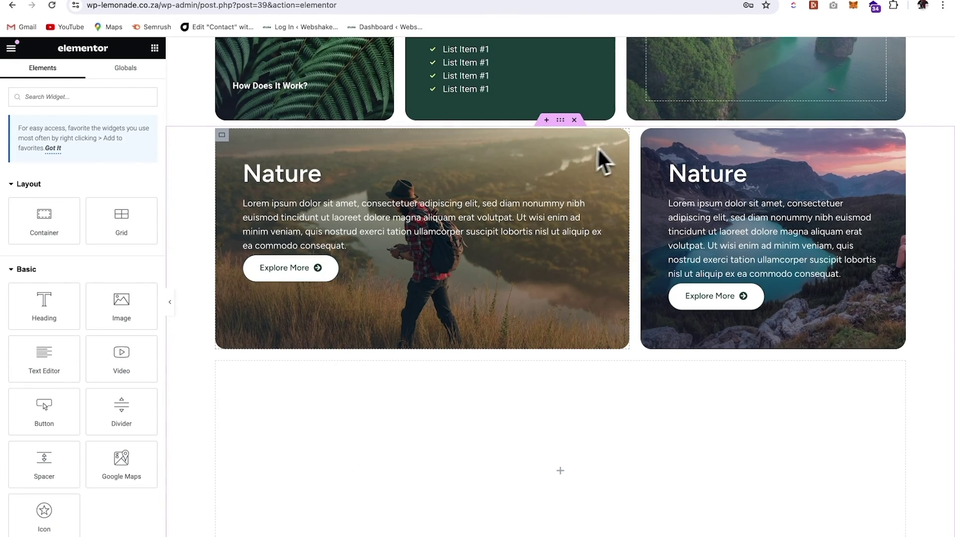
- Place a copy of the mountain lake card in the row below, using the Navigator to handle its container
{"action": "left_click", "coordinate": [647, 135]}
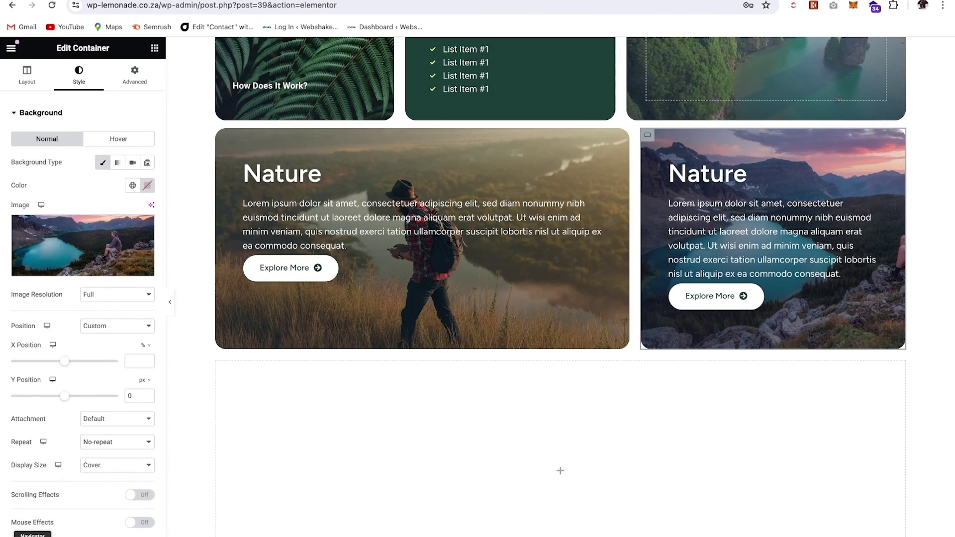
{"action": "key", "text": "ctrl+v"}
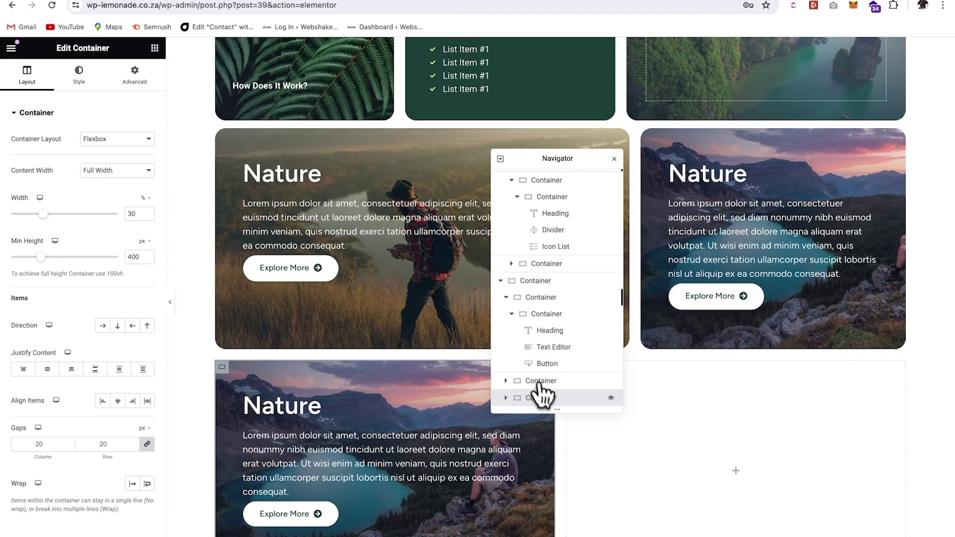
{"action": "right_click", "coordinate": [546, 398]}
{"action": "left_click", "coordinate": [588, 304]}
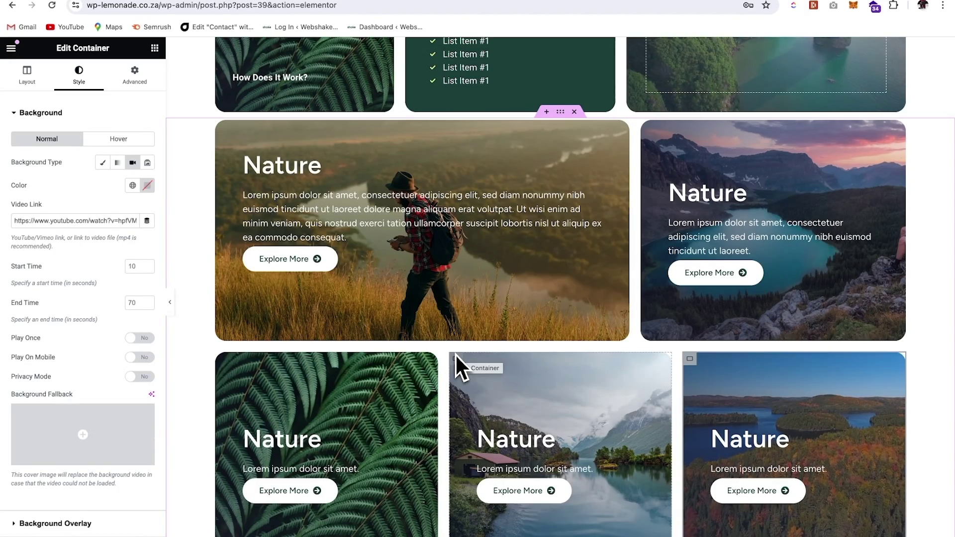
{"action": "scroll", "coordinate": [456, 353], "scroll_direction": "down", "scroll_amount": 4}
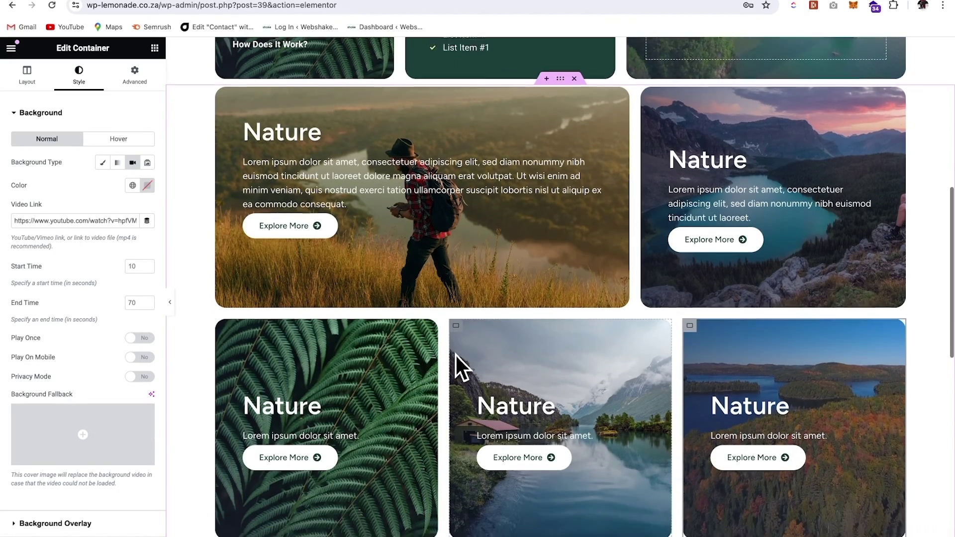
{"action": "scroll", "coordinate": [455, 353], "scroll_direction": "down", "scroll_amount": 1}
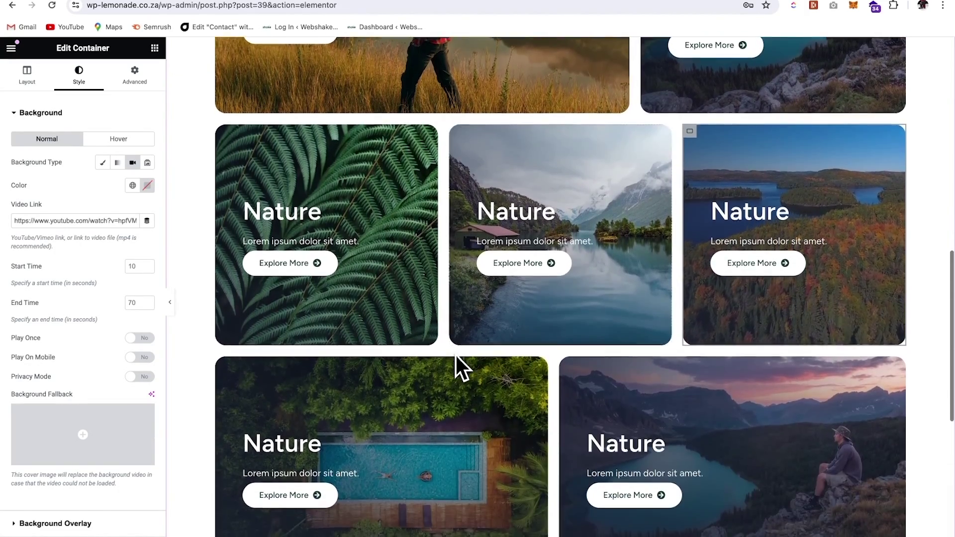